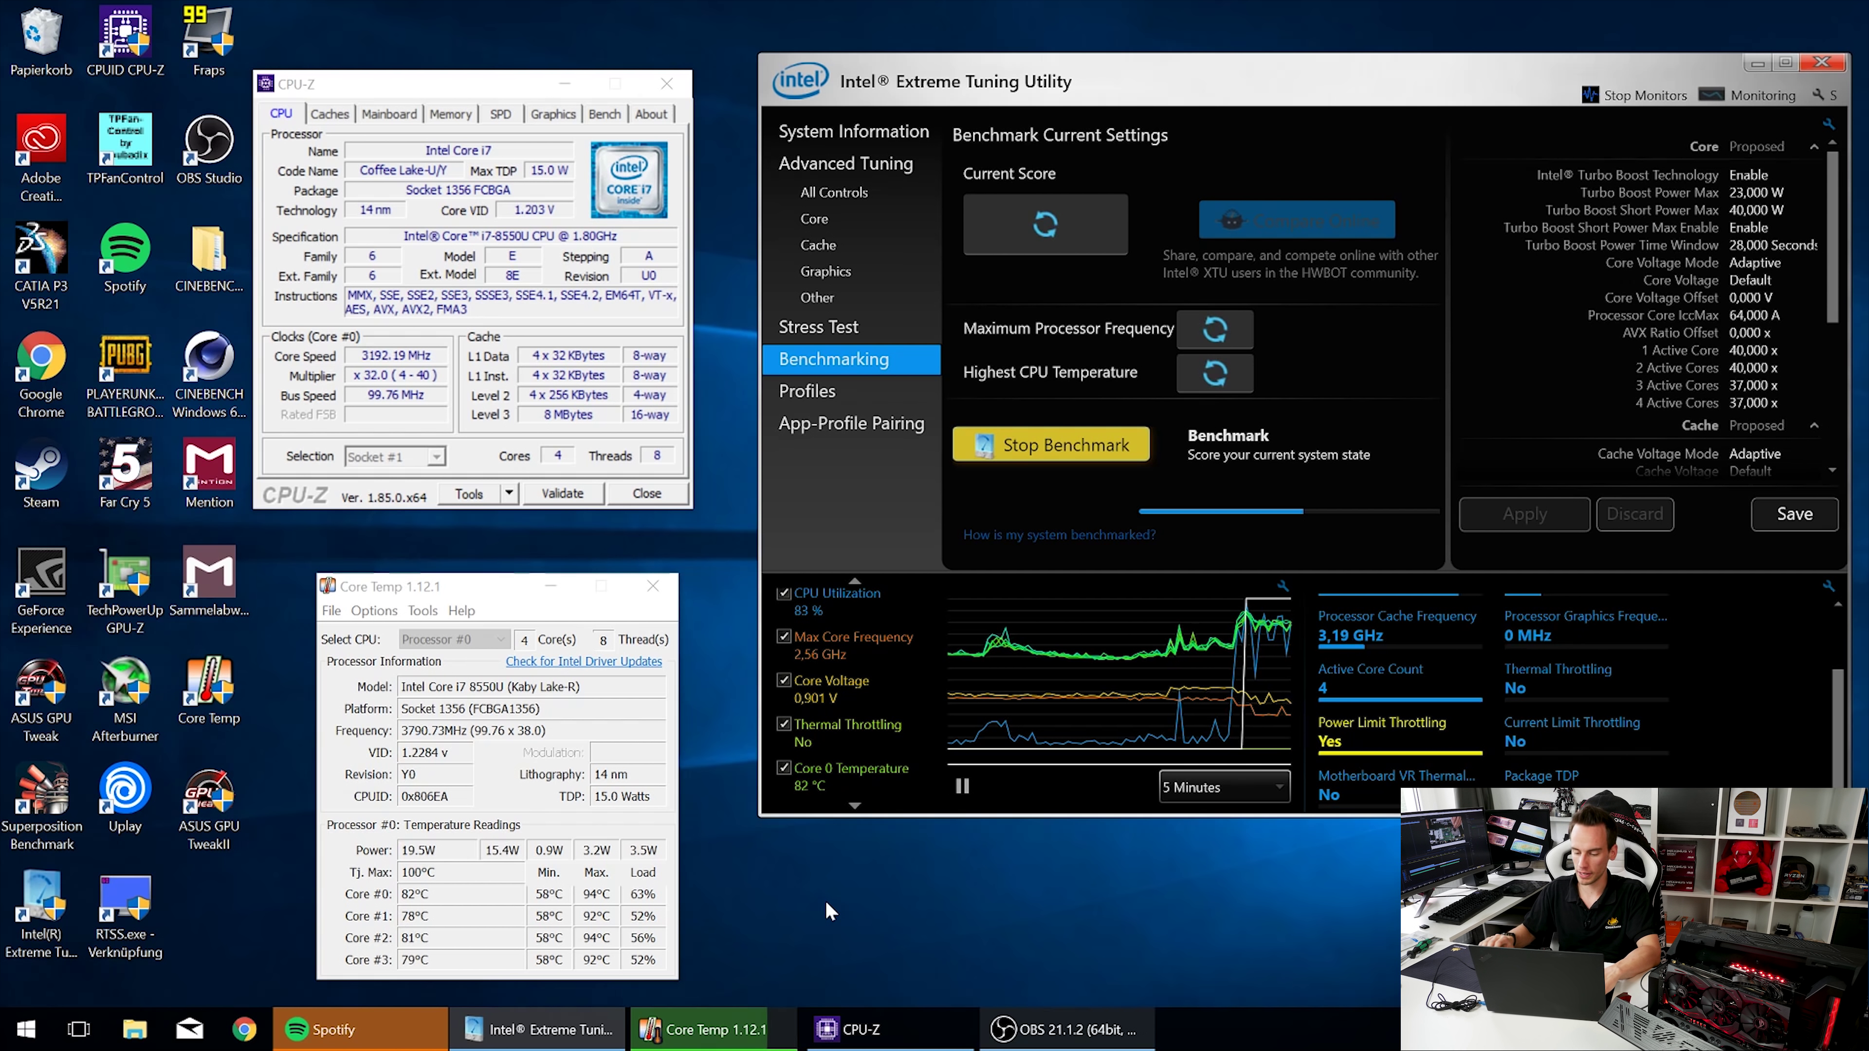
Step: Let the stock benchmark finish: 1020 marks, 3,85 GHz maximum frequency and 94 °C peak temperature
{"action": "mouse_move", "coordinate": [1367, 701]}
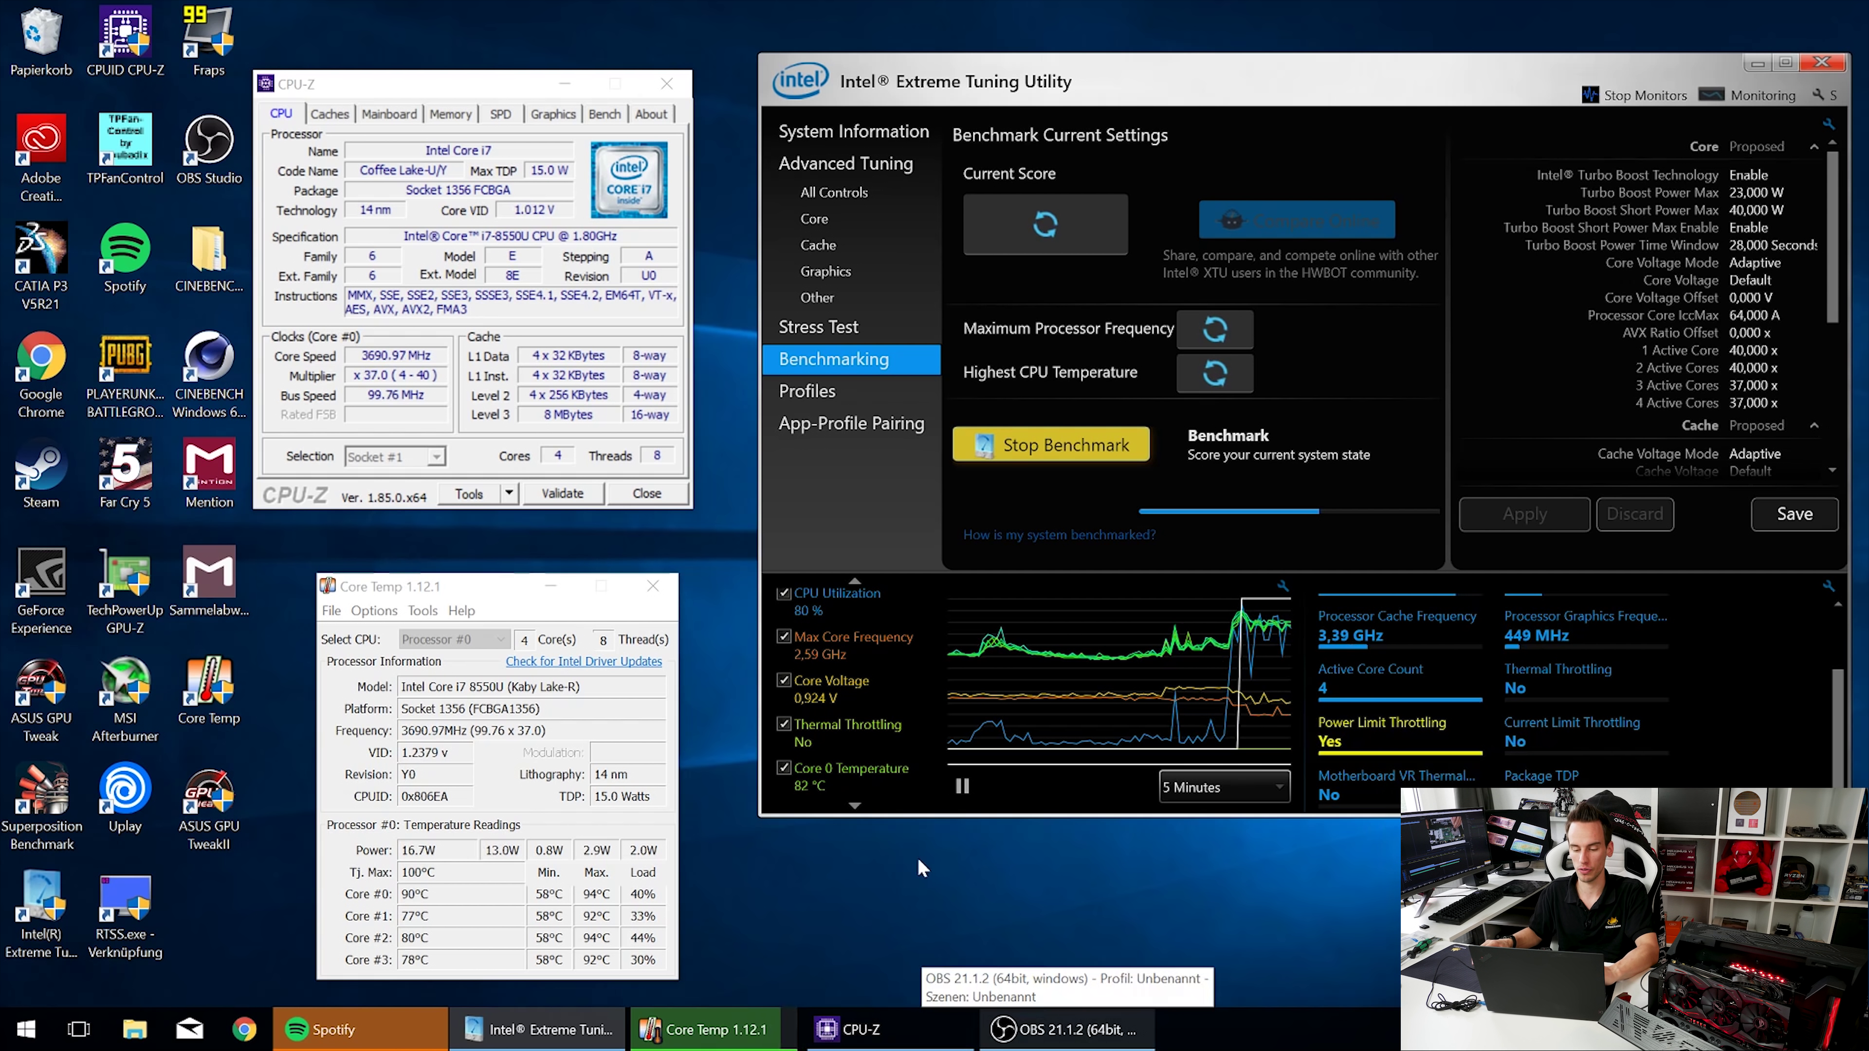
{"action": "mouse_move", "coordinate": [822, 742]}
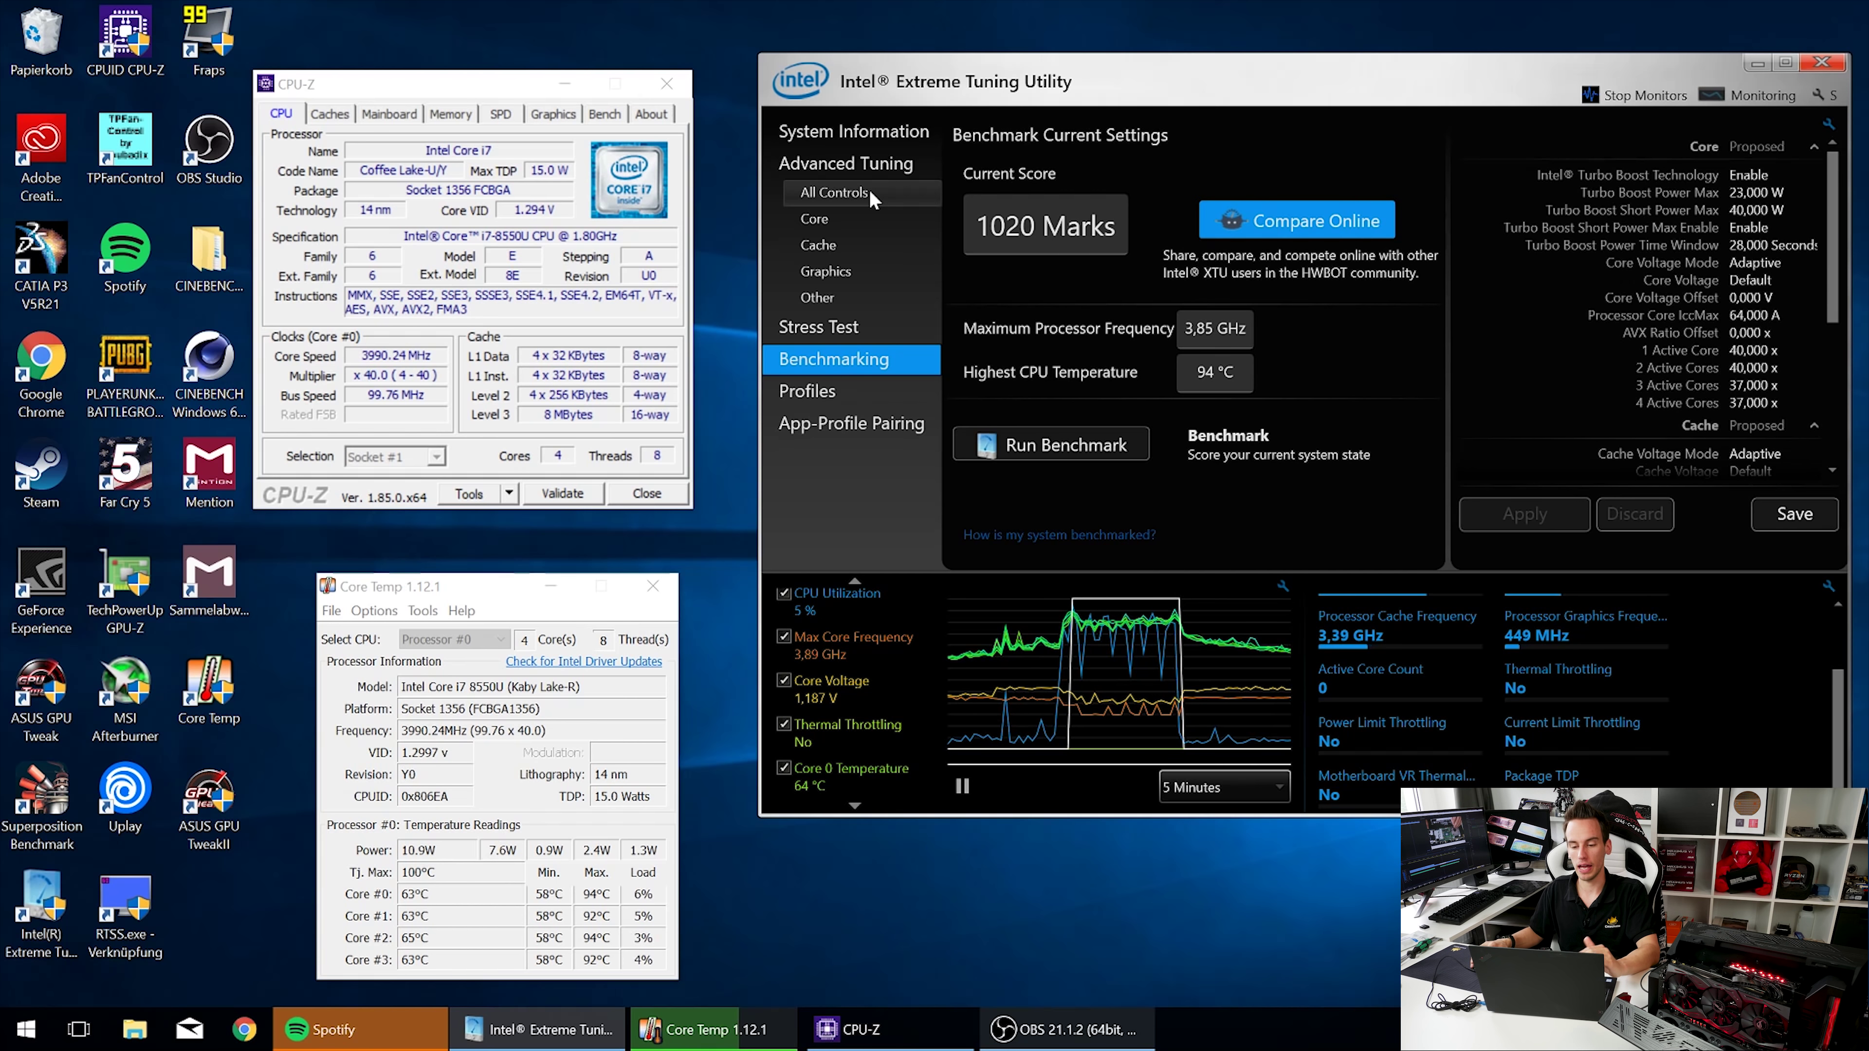
Step: In All Controls, step the Core Voltage Offset down to -0,120 V and apply it
{"action": "left_click", "coordinate": [882, 192]}
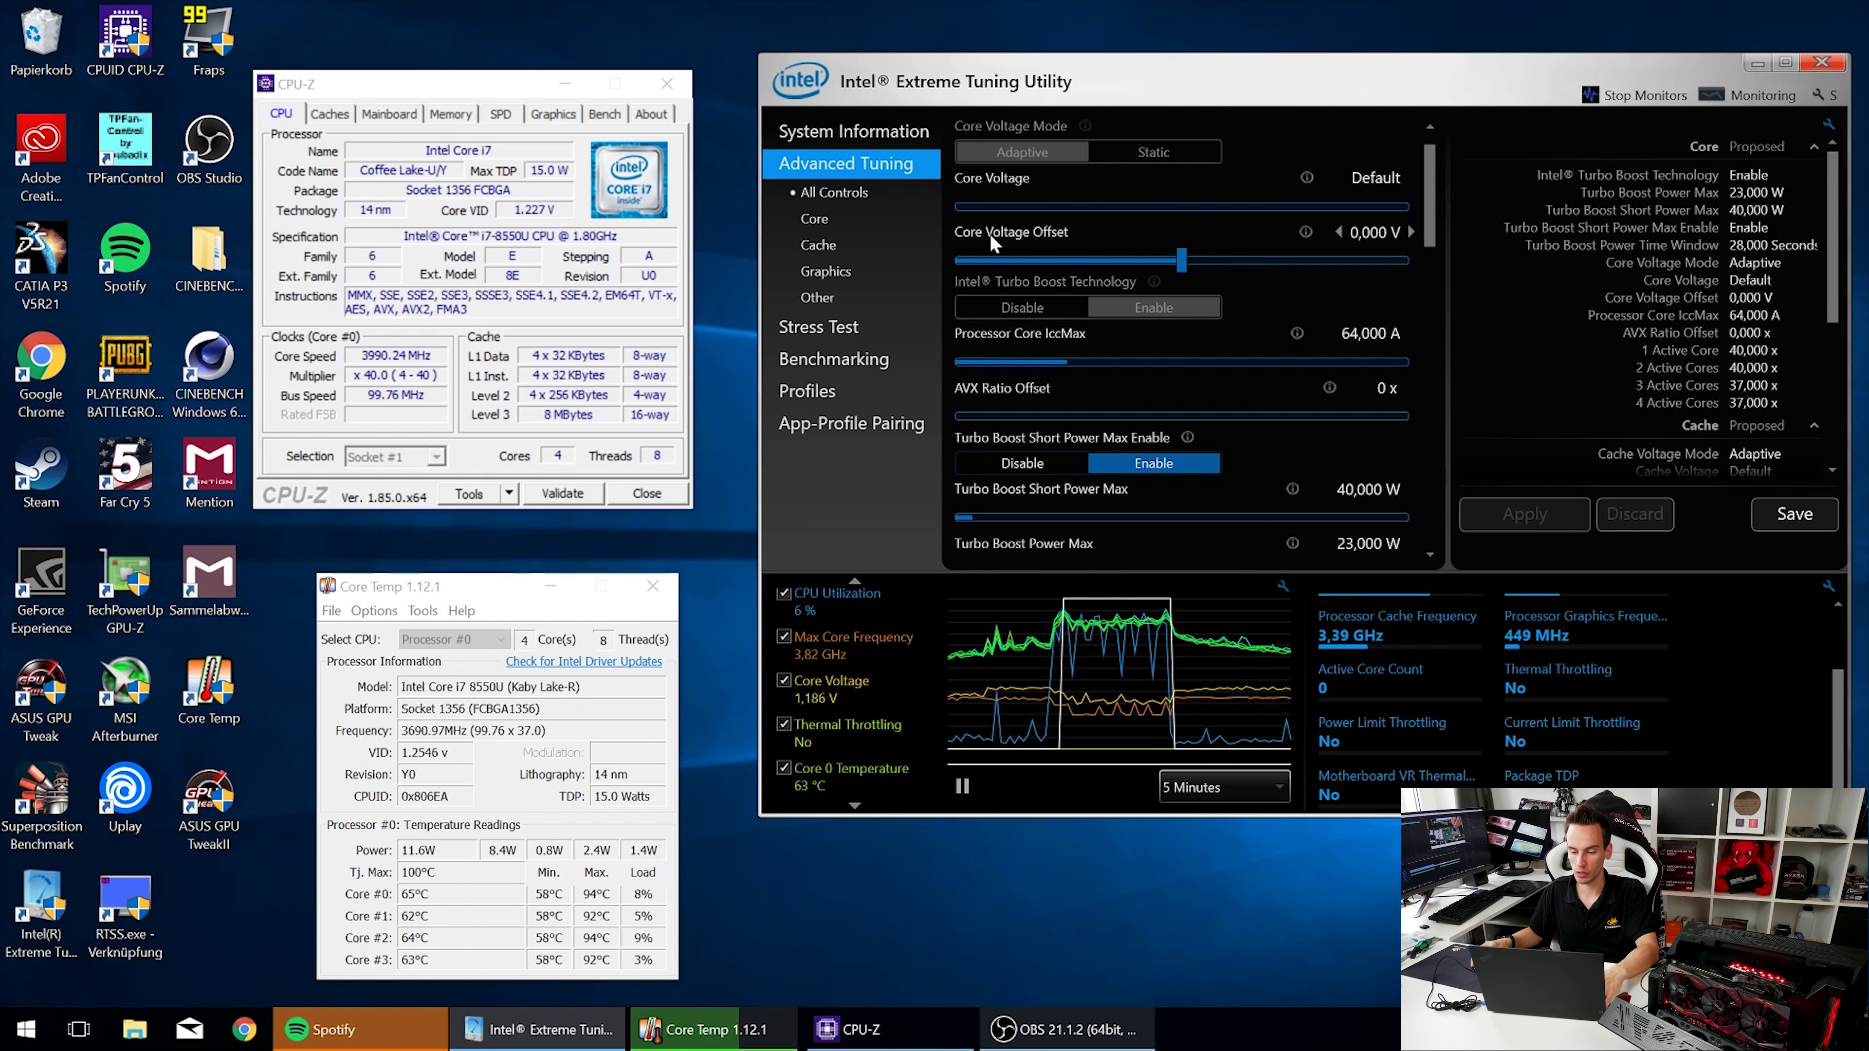
{"action": "left_click", "coordinate": [1335, 233]}
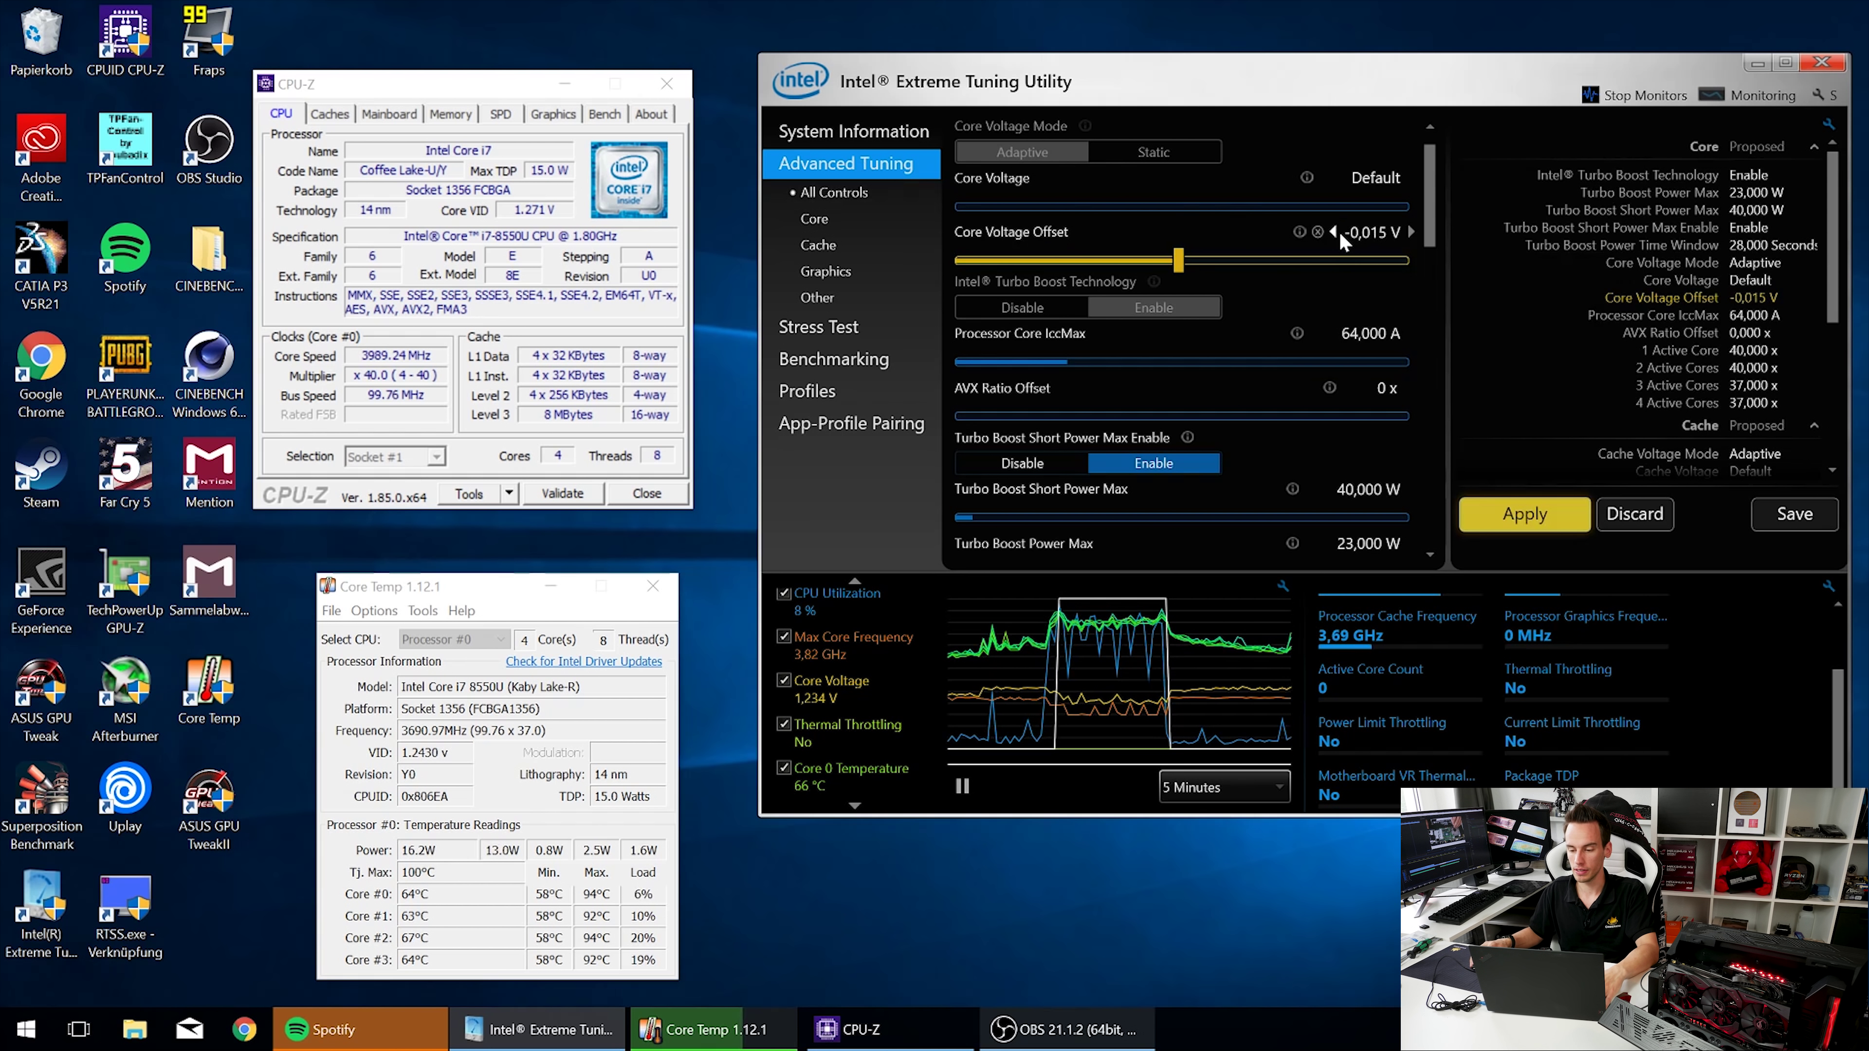
{"action": "left_click", "coordinate": [1335, 232]}
{"action": "left_click", "coordinate": [1337, 232]}
{"action": "left_click", "coordinate": [1338, 232]}
{"action": "left_click", "coordinate": [1337, 231]}
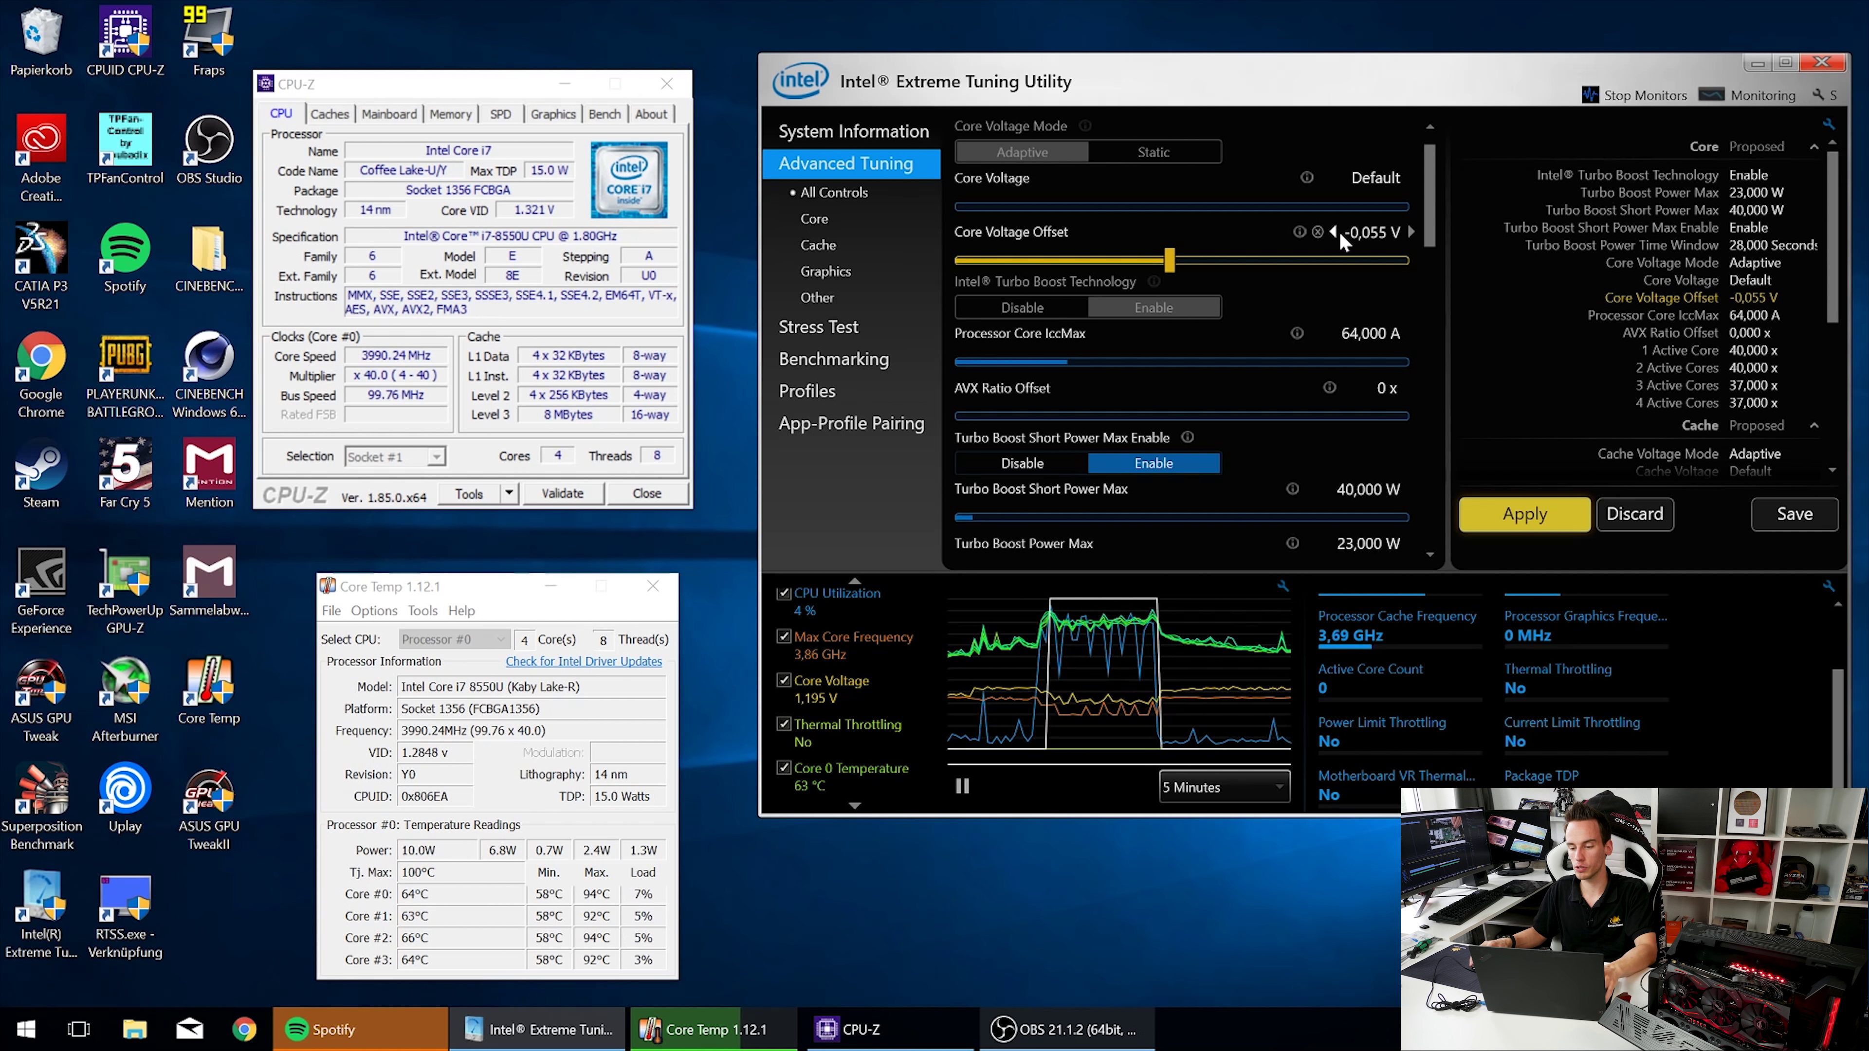
{"action": "left_click", "coordinate": [1334, 231]}
{"action": "left_click", "coordinate": [1334, 231]}
{"action": "left_click", "coordinate": [1335, 232]}
{"action": "left_click", "coordinate": [1335, 232]}
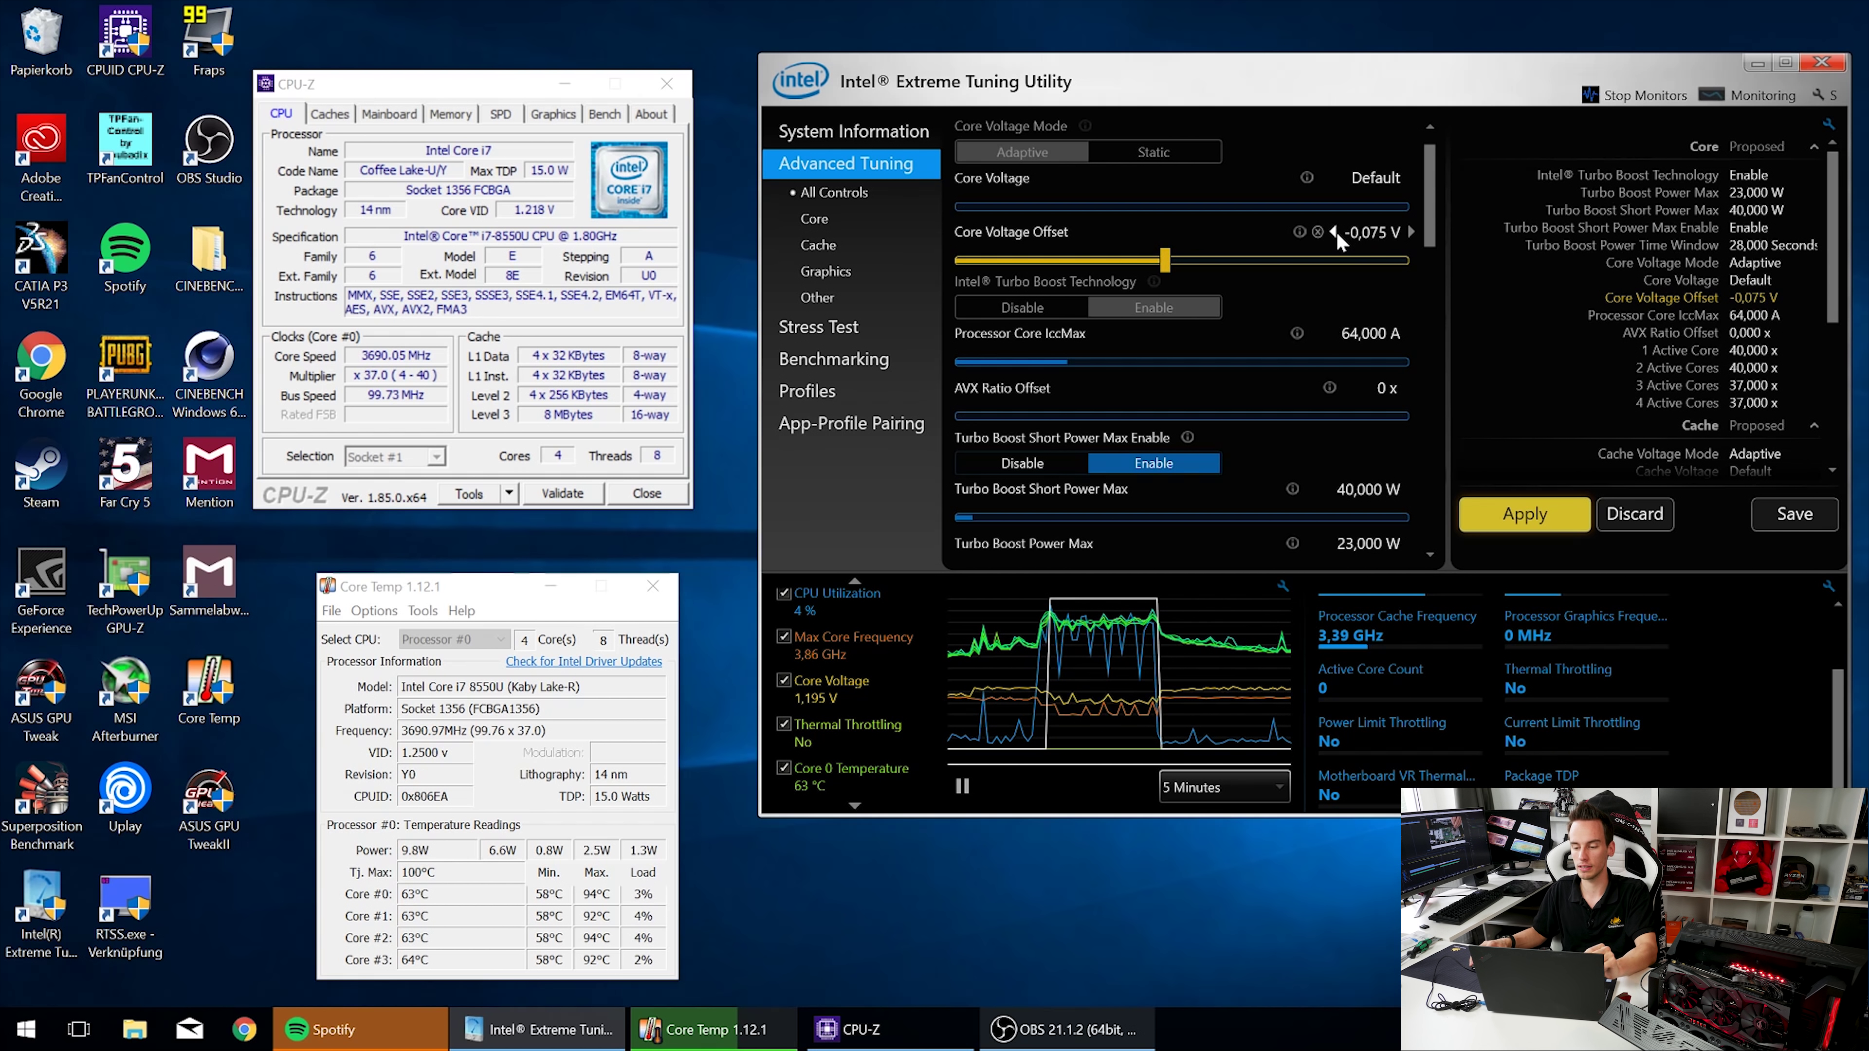
{"action": "left_click", "coordinate": [1335, 232]}
{"action": "left_click", "coordinate": [1335, 232]}
{"action": "left_click", "coordinate": [1334, 232]}
{"action": "left_click", "coordinate": [1334, 231]}
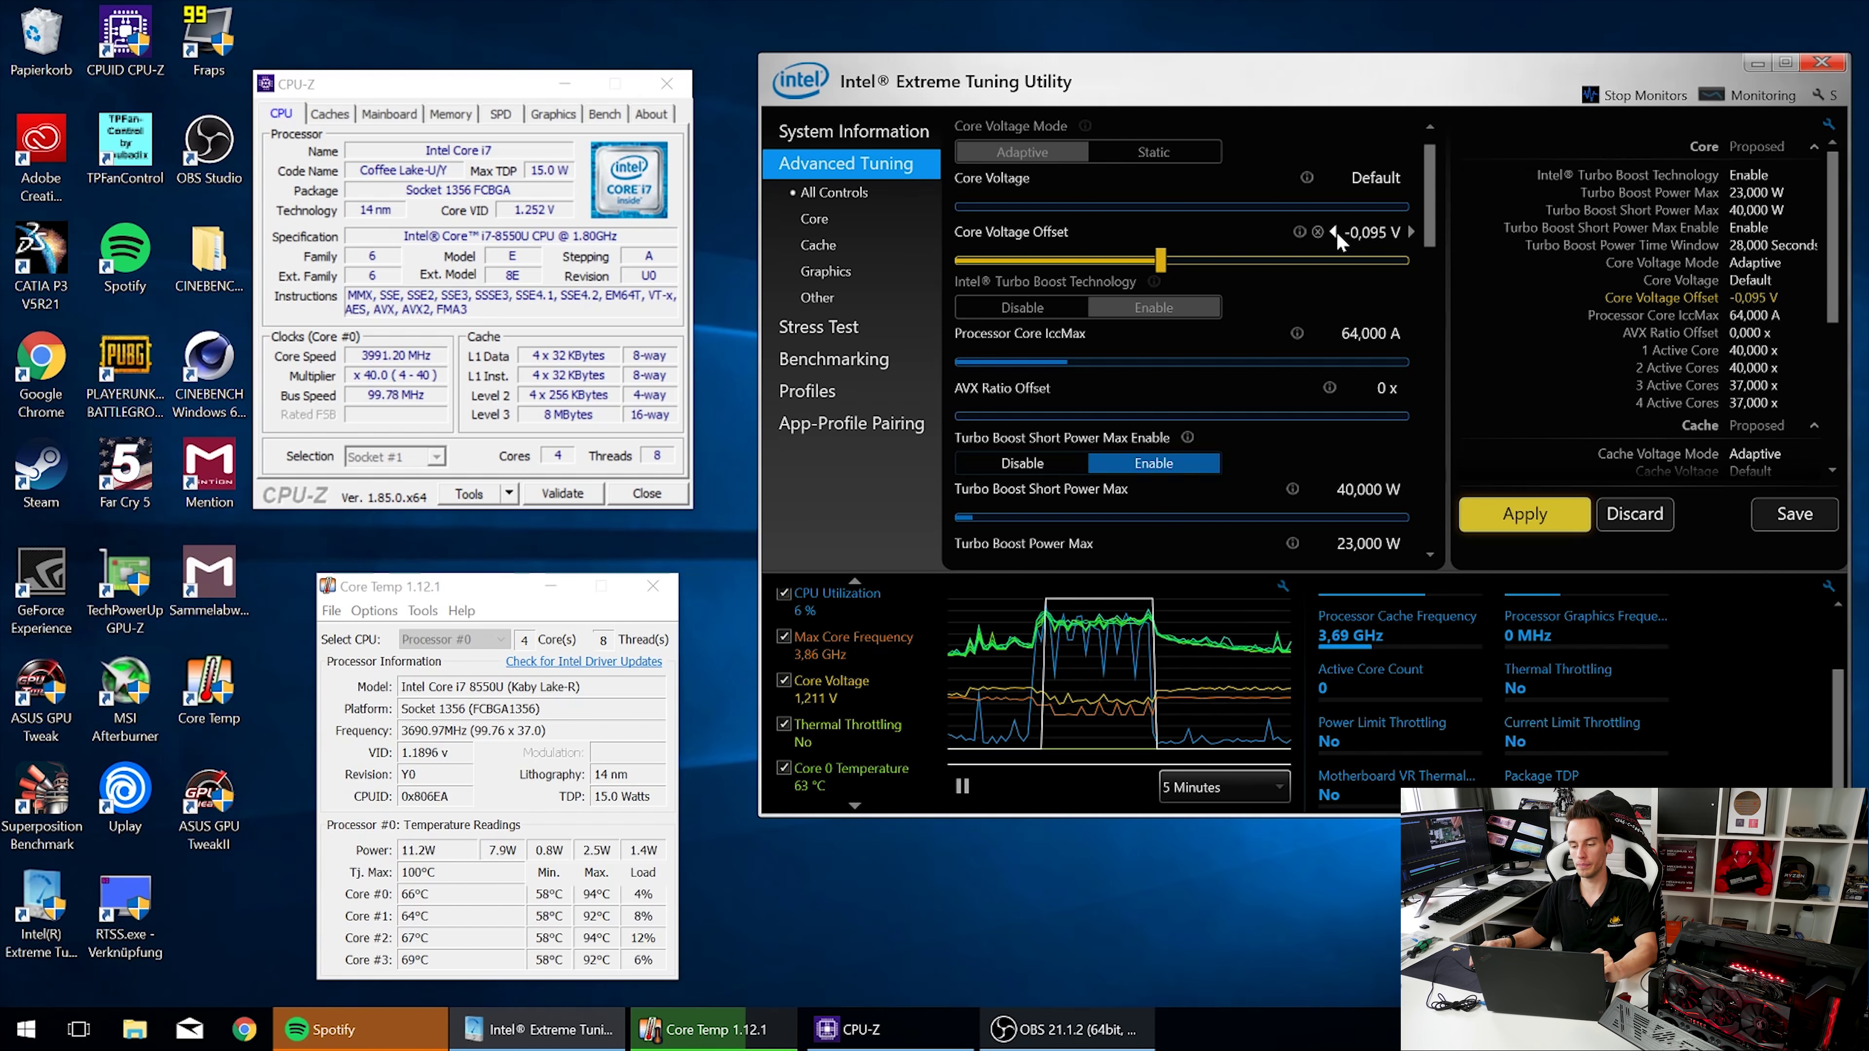
{"action": "left_click", "coordinate": [1334, 232]}
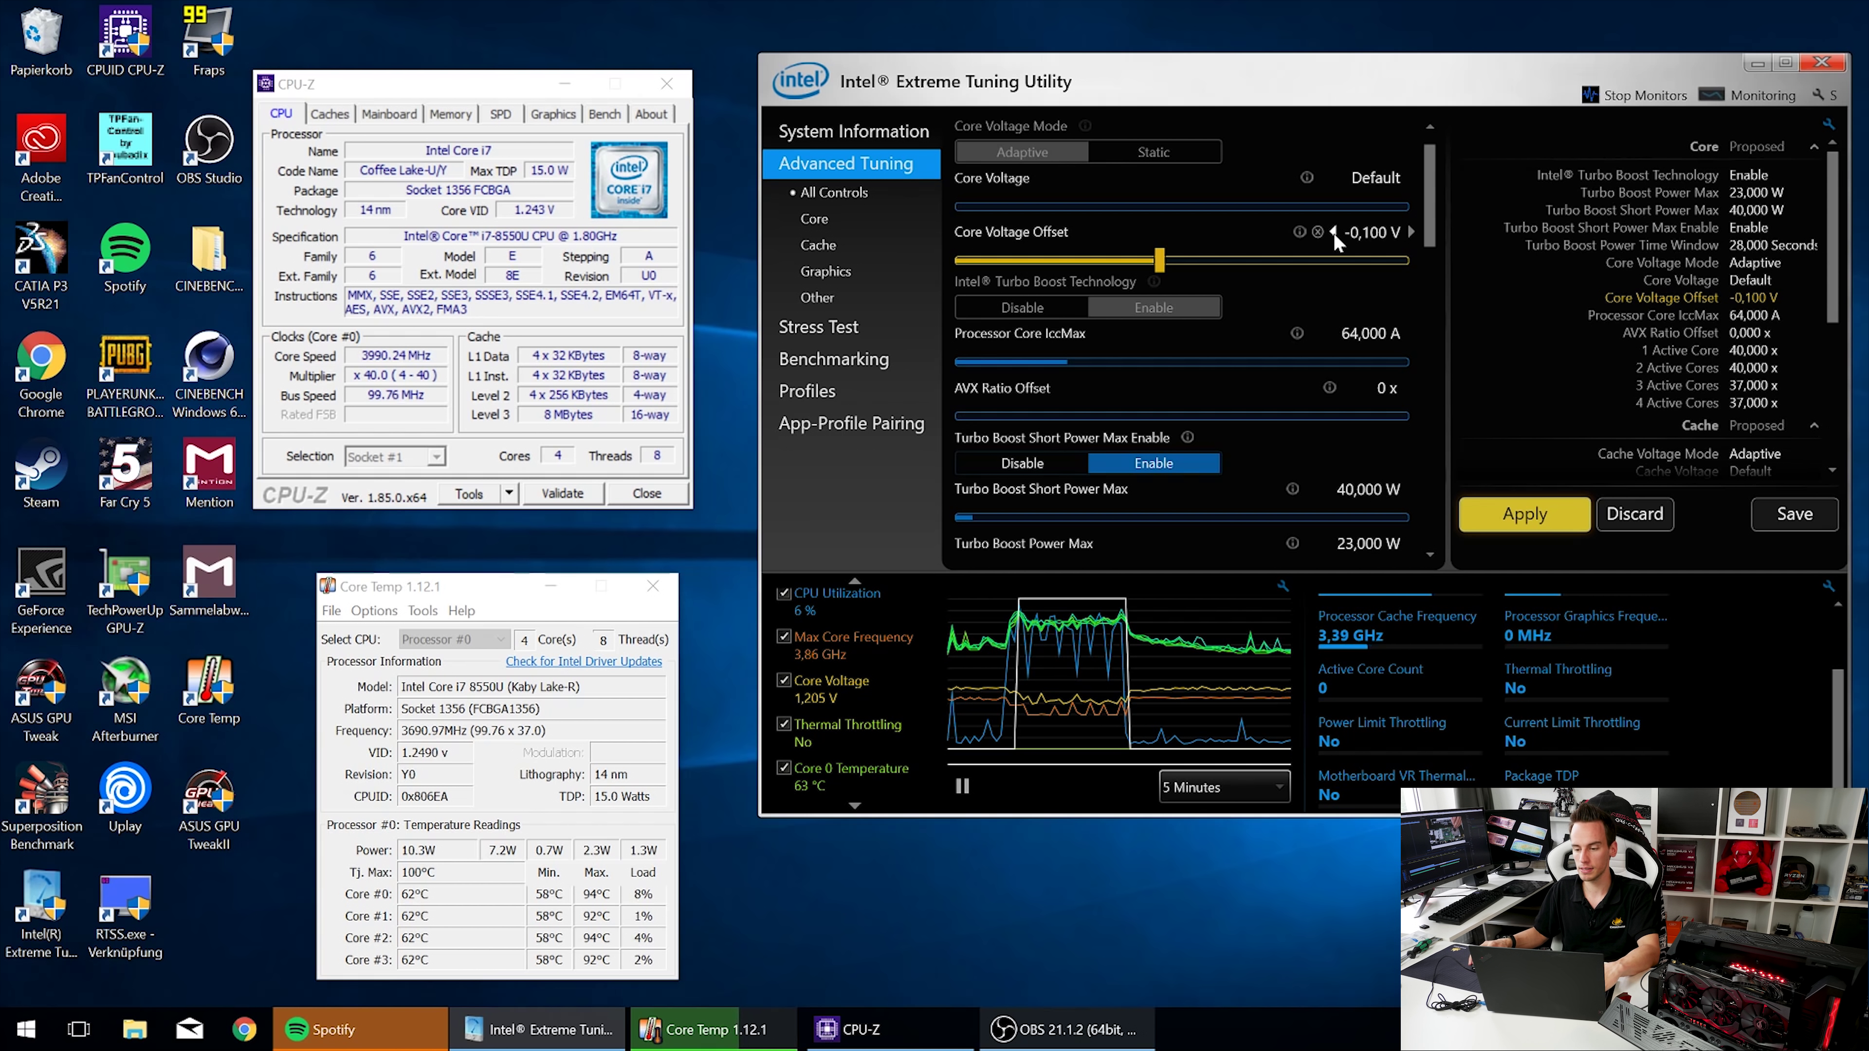
{"action": "left_click", "coordinate": [1333, 232]}
{"action": "left_click", "coordinate": [1333, 233]}
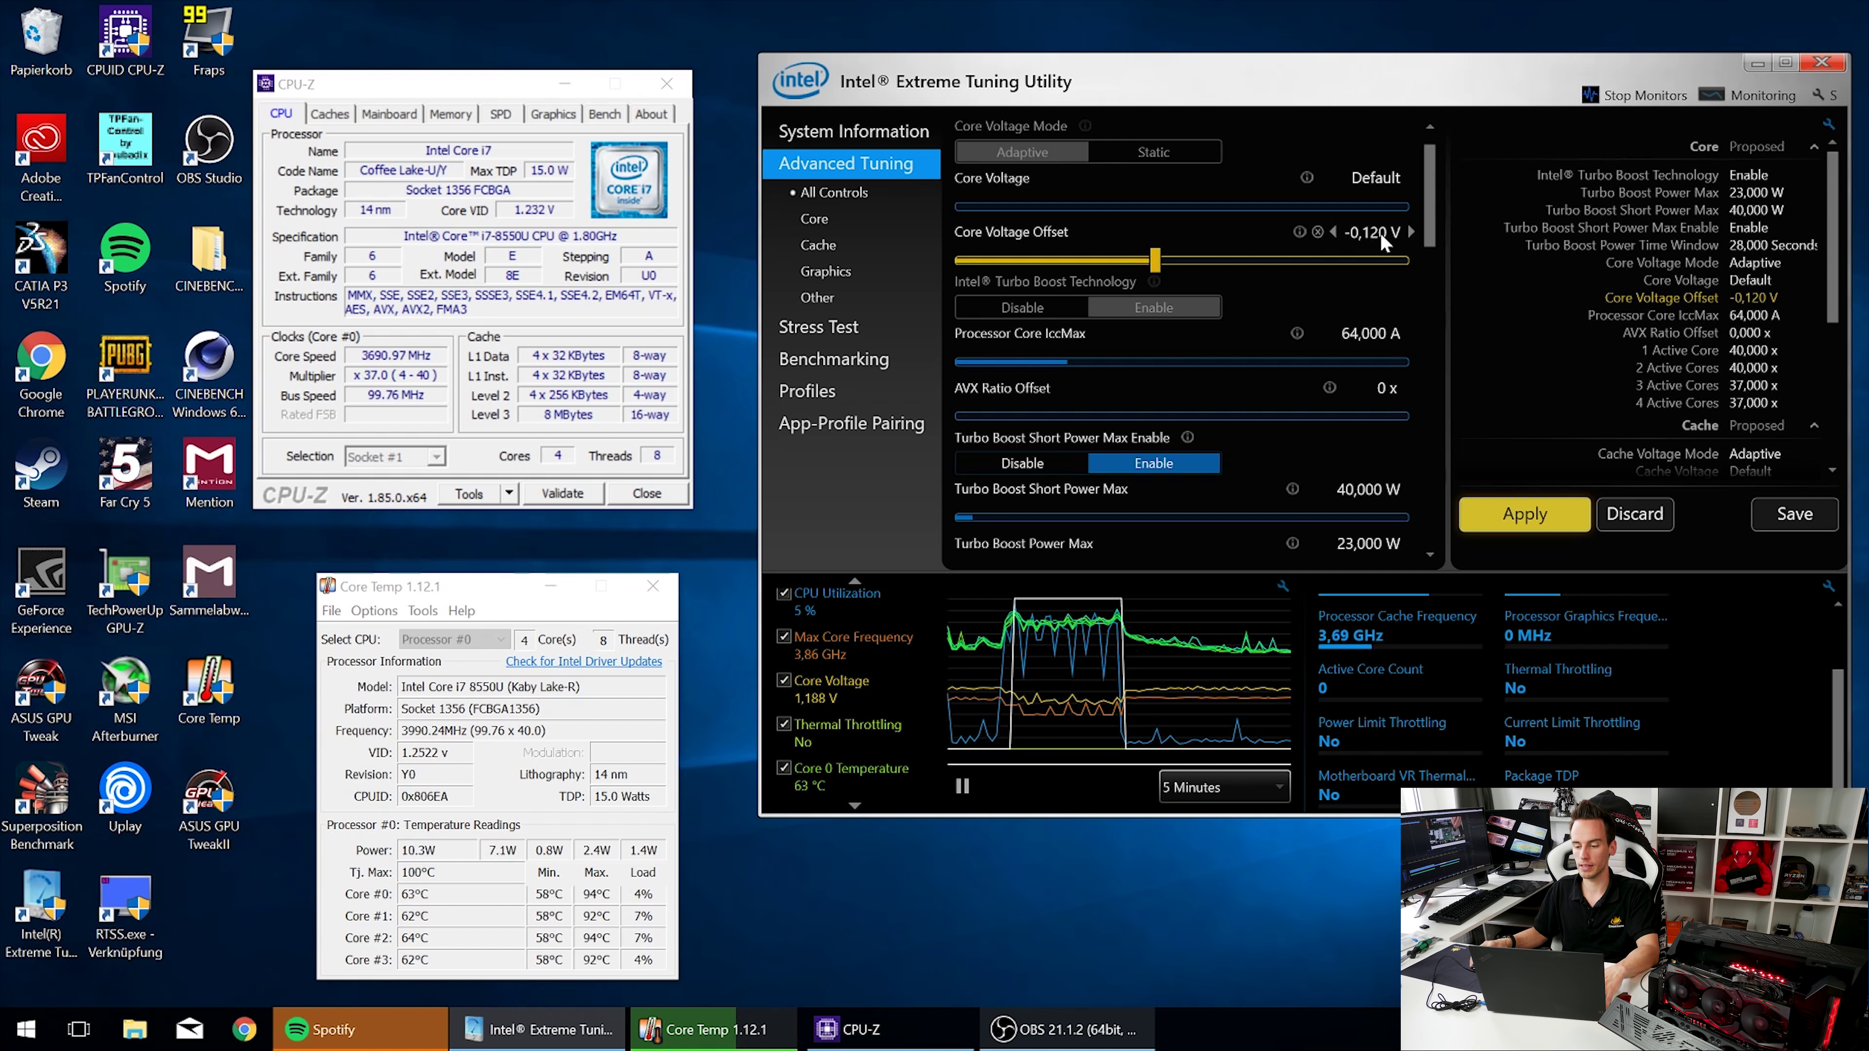
{"action": "left_click", "coordinate": [1494, 508]}
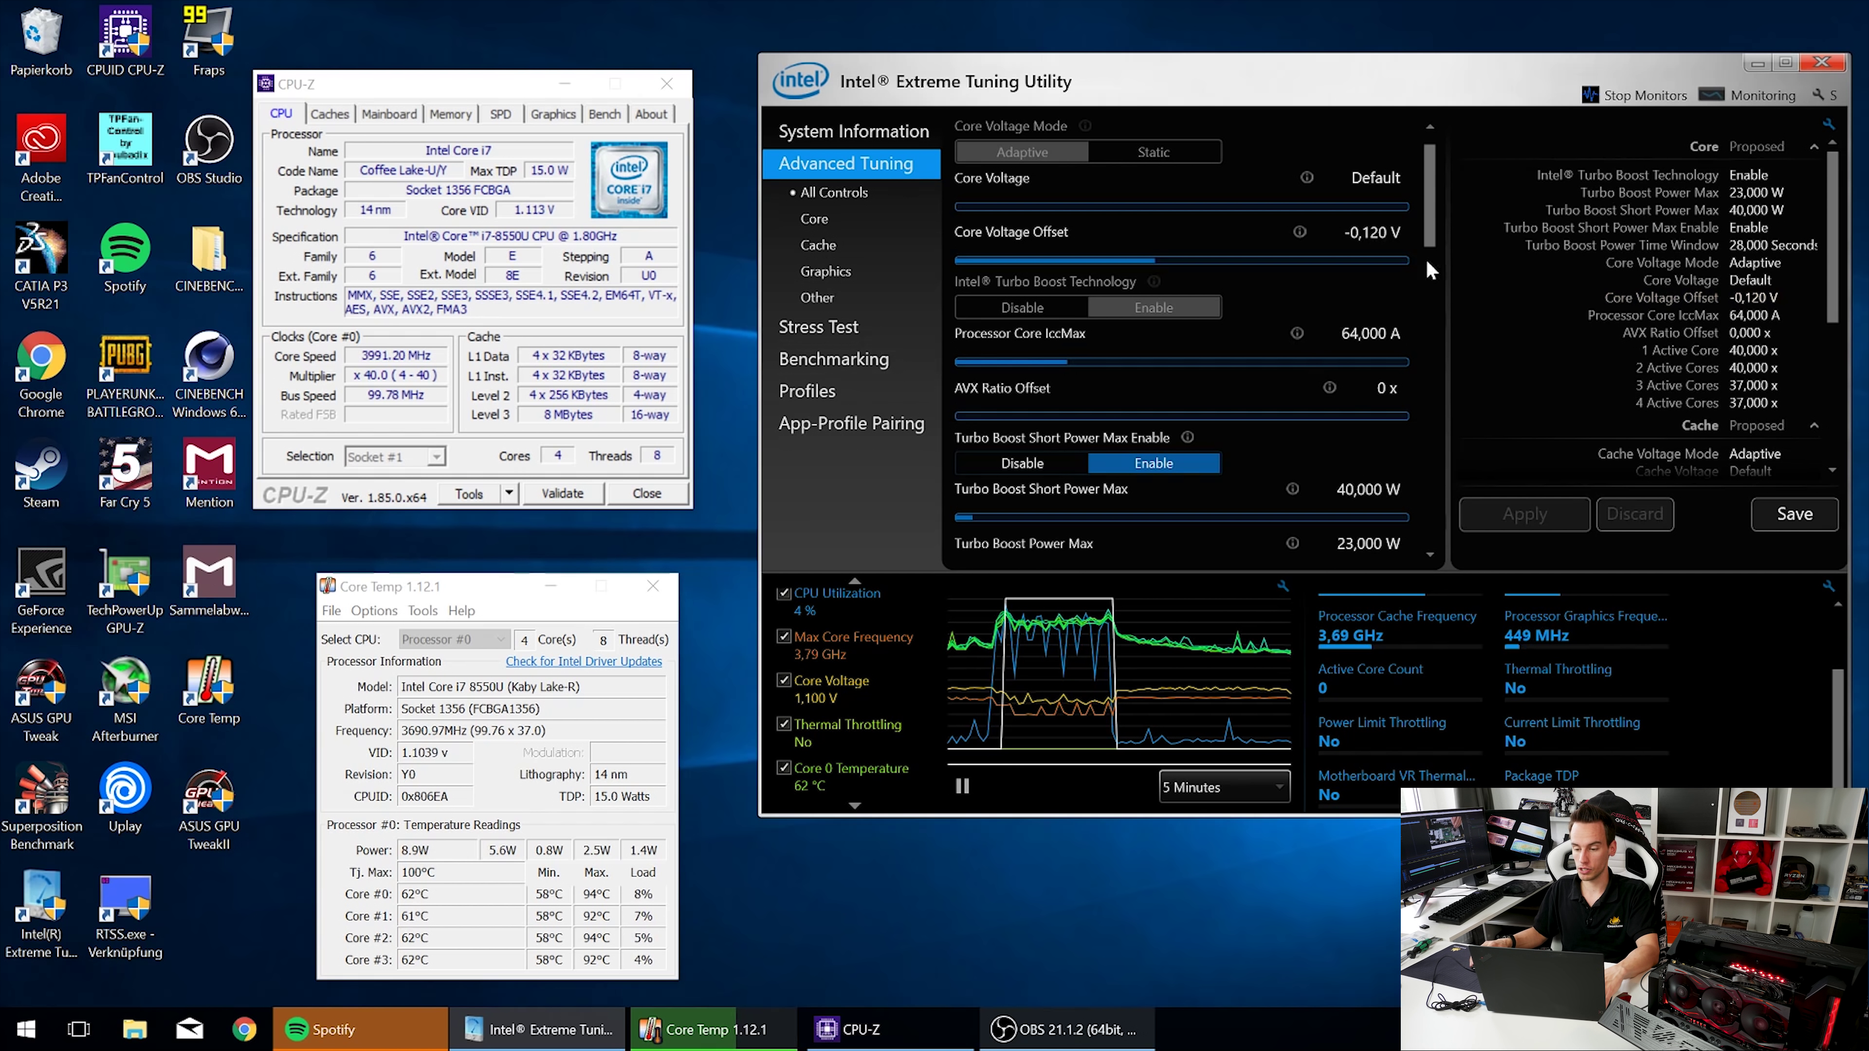
Step: Benchmark the undervolted CPU (1062 marks, 90 °C peak), then go back to Advanced Tuning
{"action": "mouse_move", "coordinate": [1398, 239]}
{"action": "left_click", "coordinate": [884, 351]}
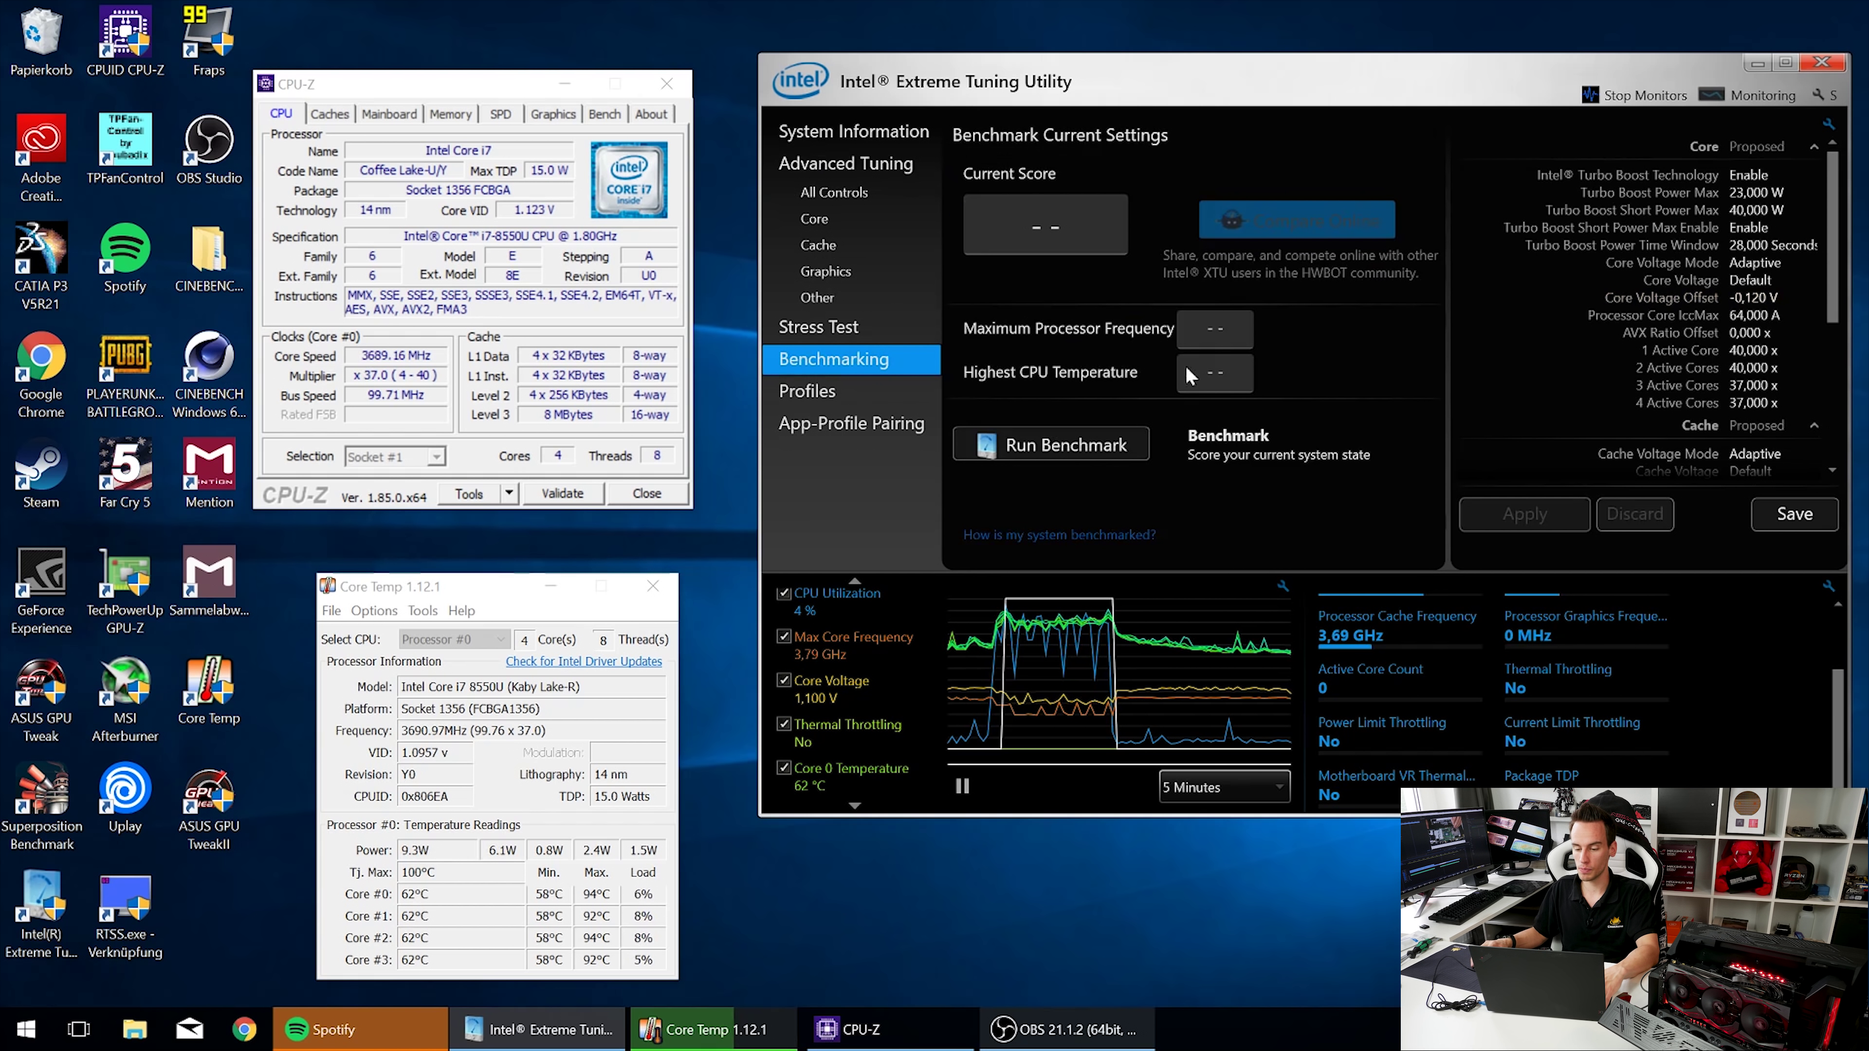
{"action": "left_click", "coordinate": [1092, 441]}
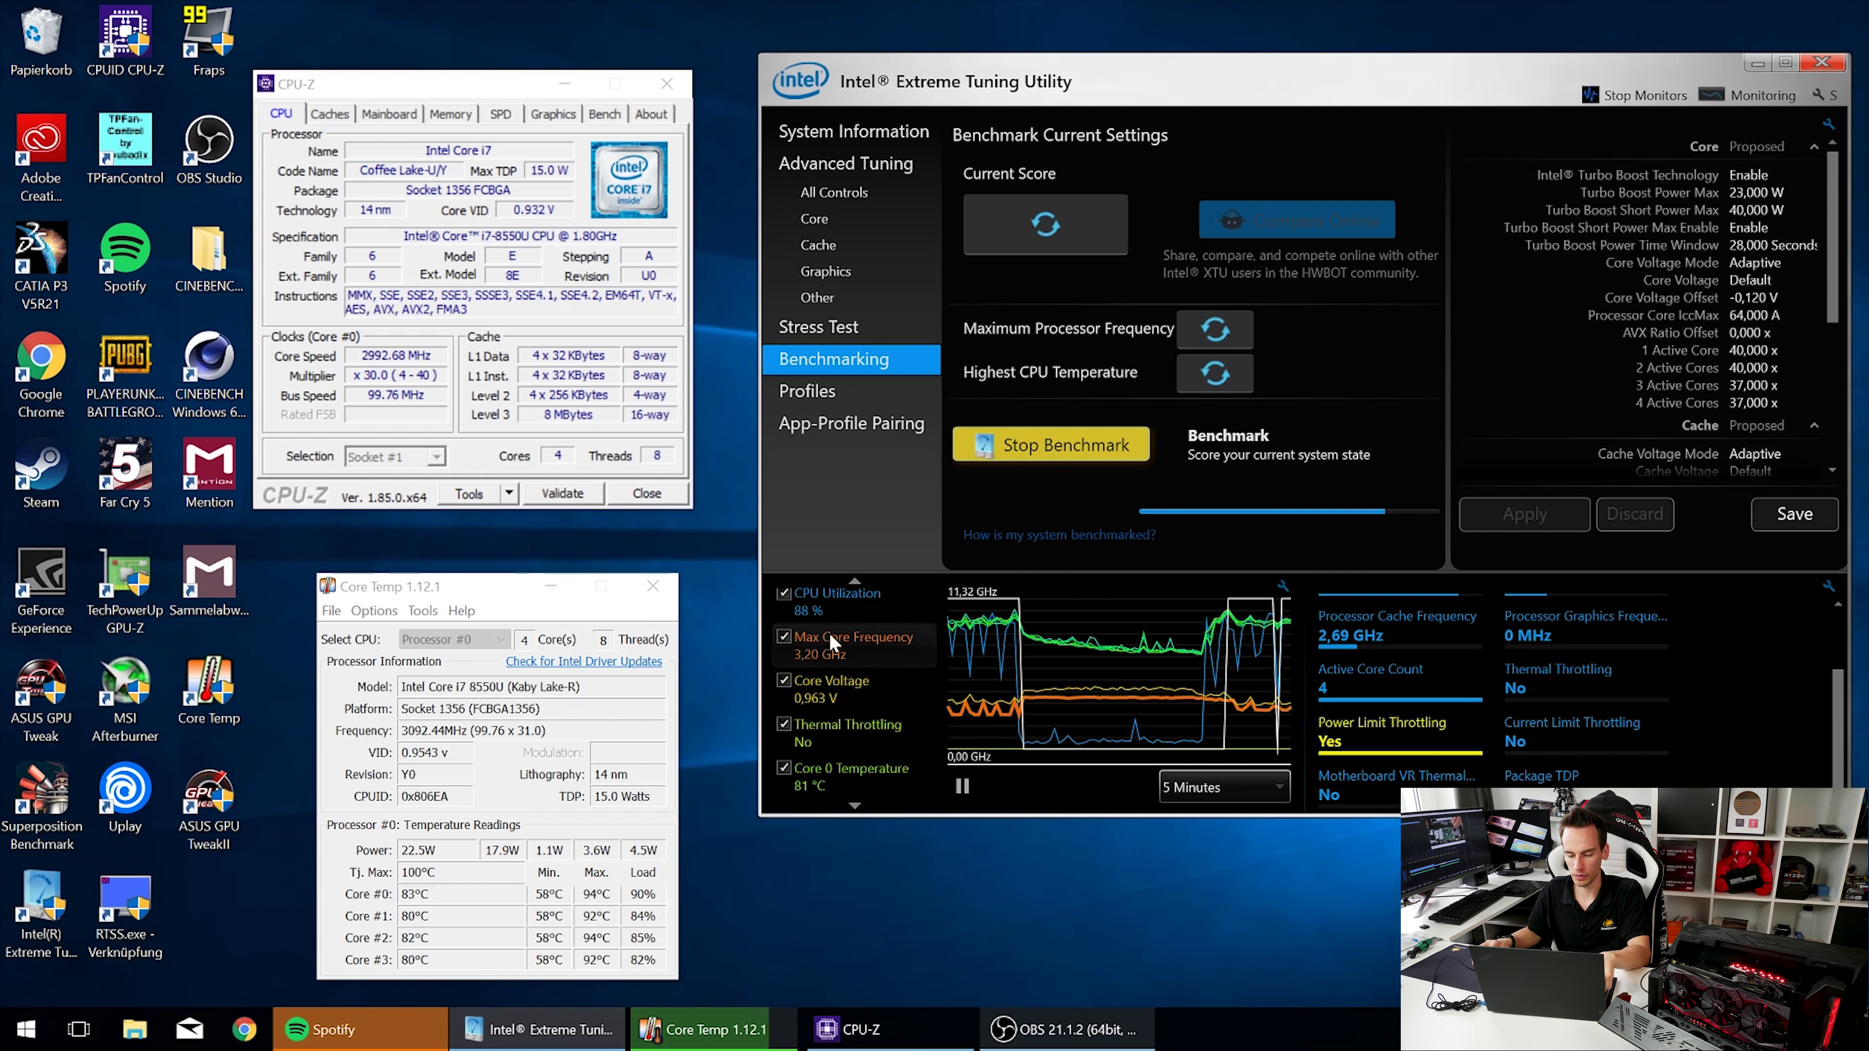
{"action": "mouse_move", "coordinate": [854, 653]}
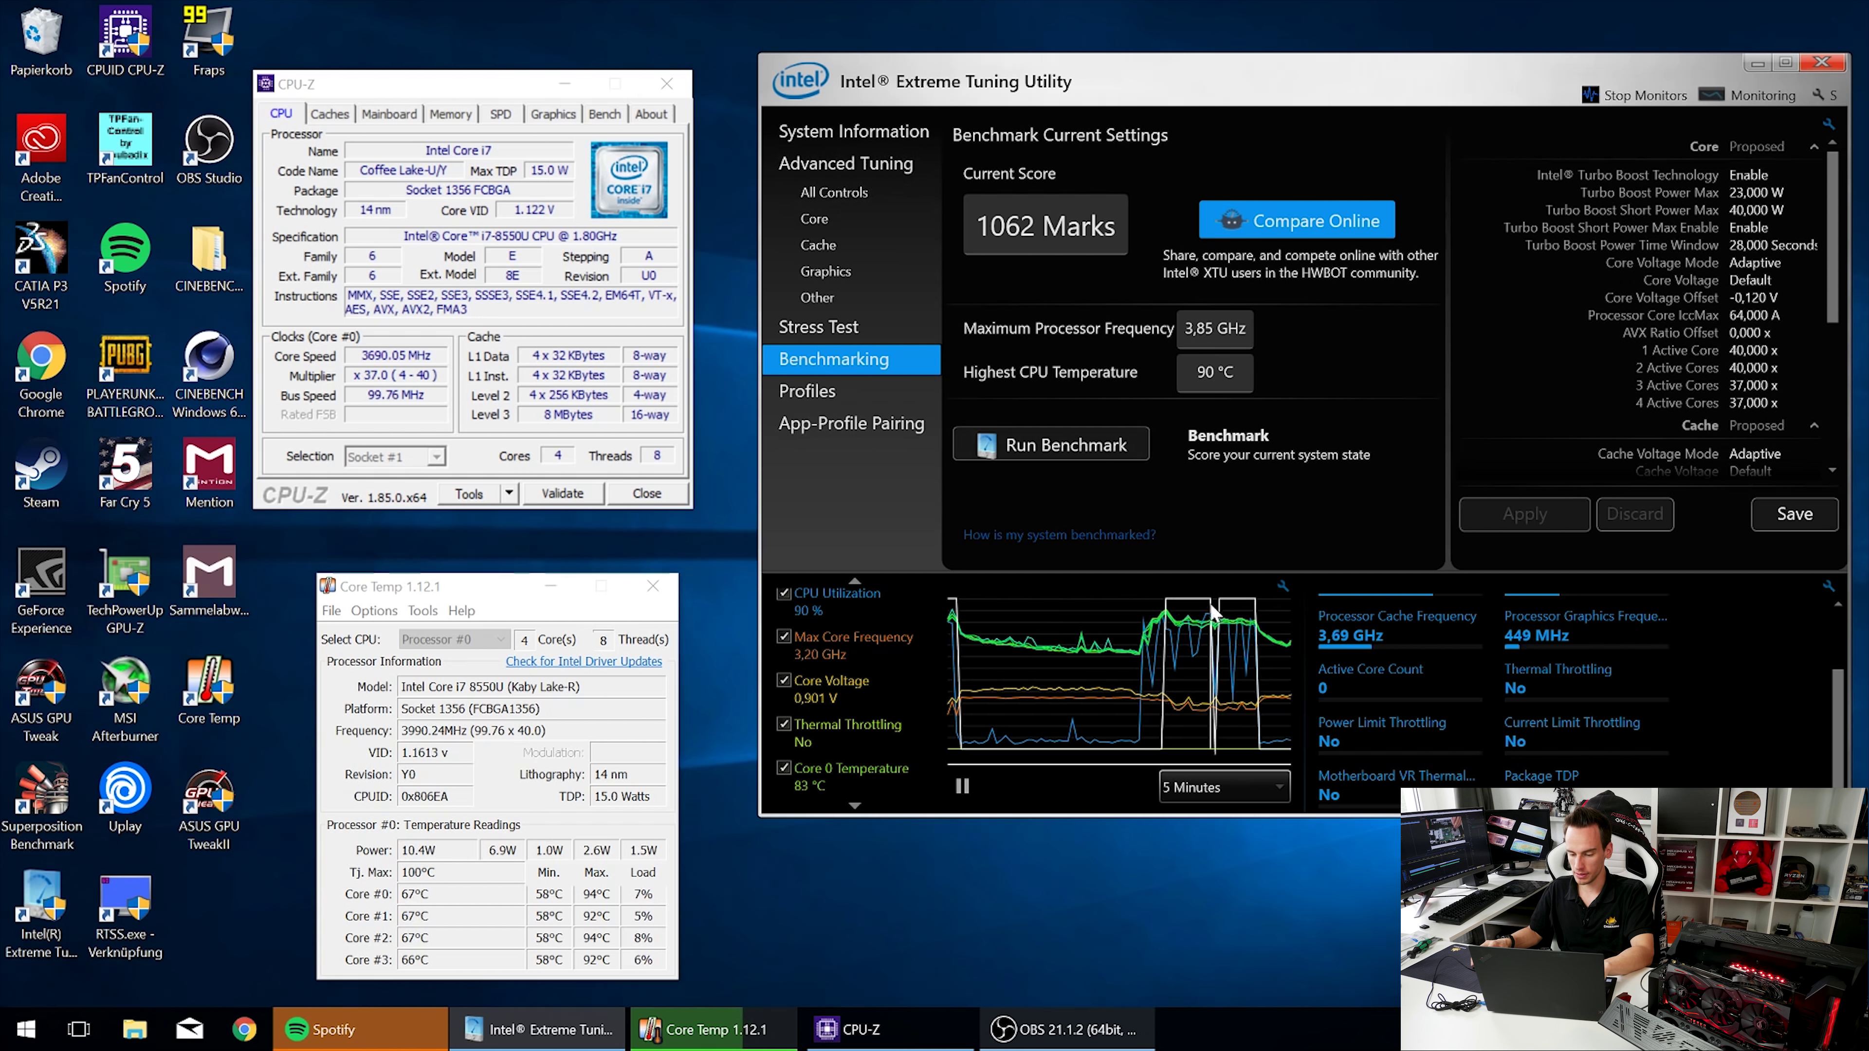
{"action": "mouse_move", "coordinate": [1328, 737]}
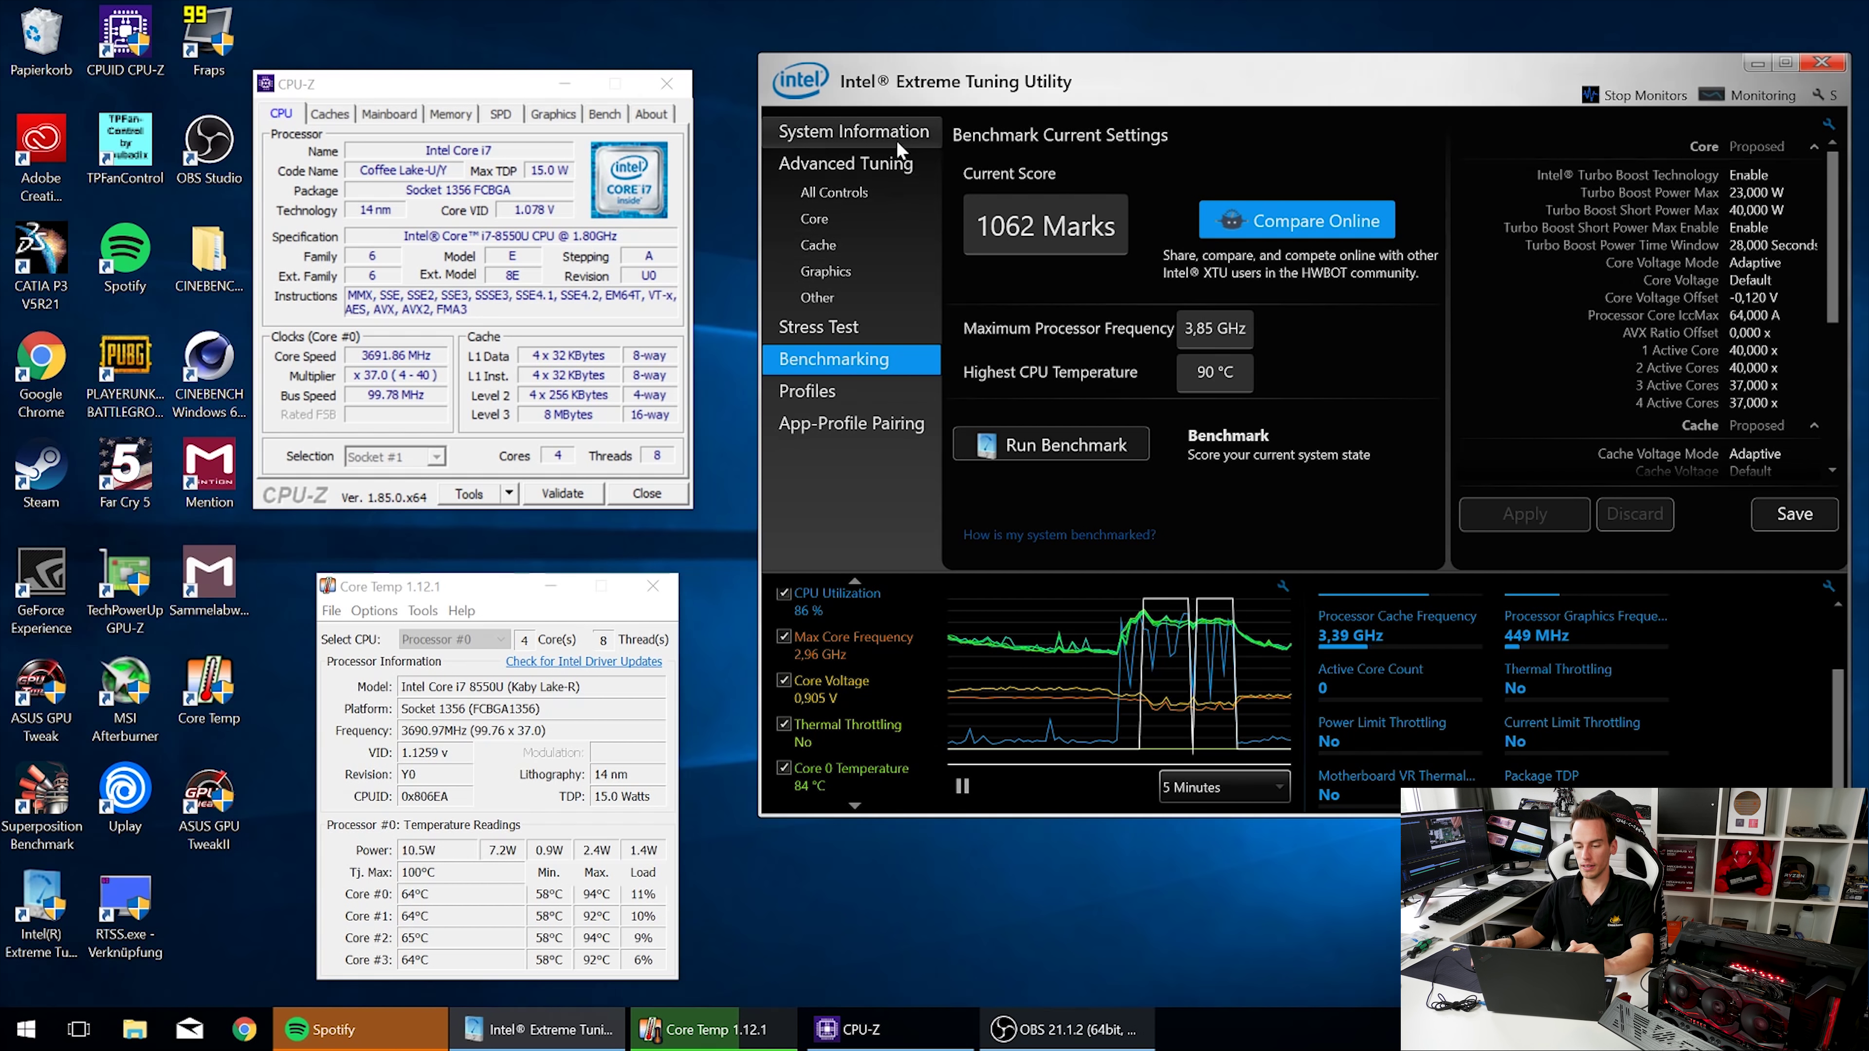
{"action": "left_click", "coordinate": [898, 170]}
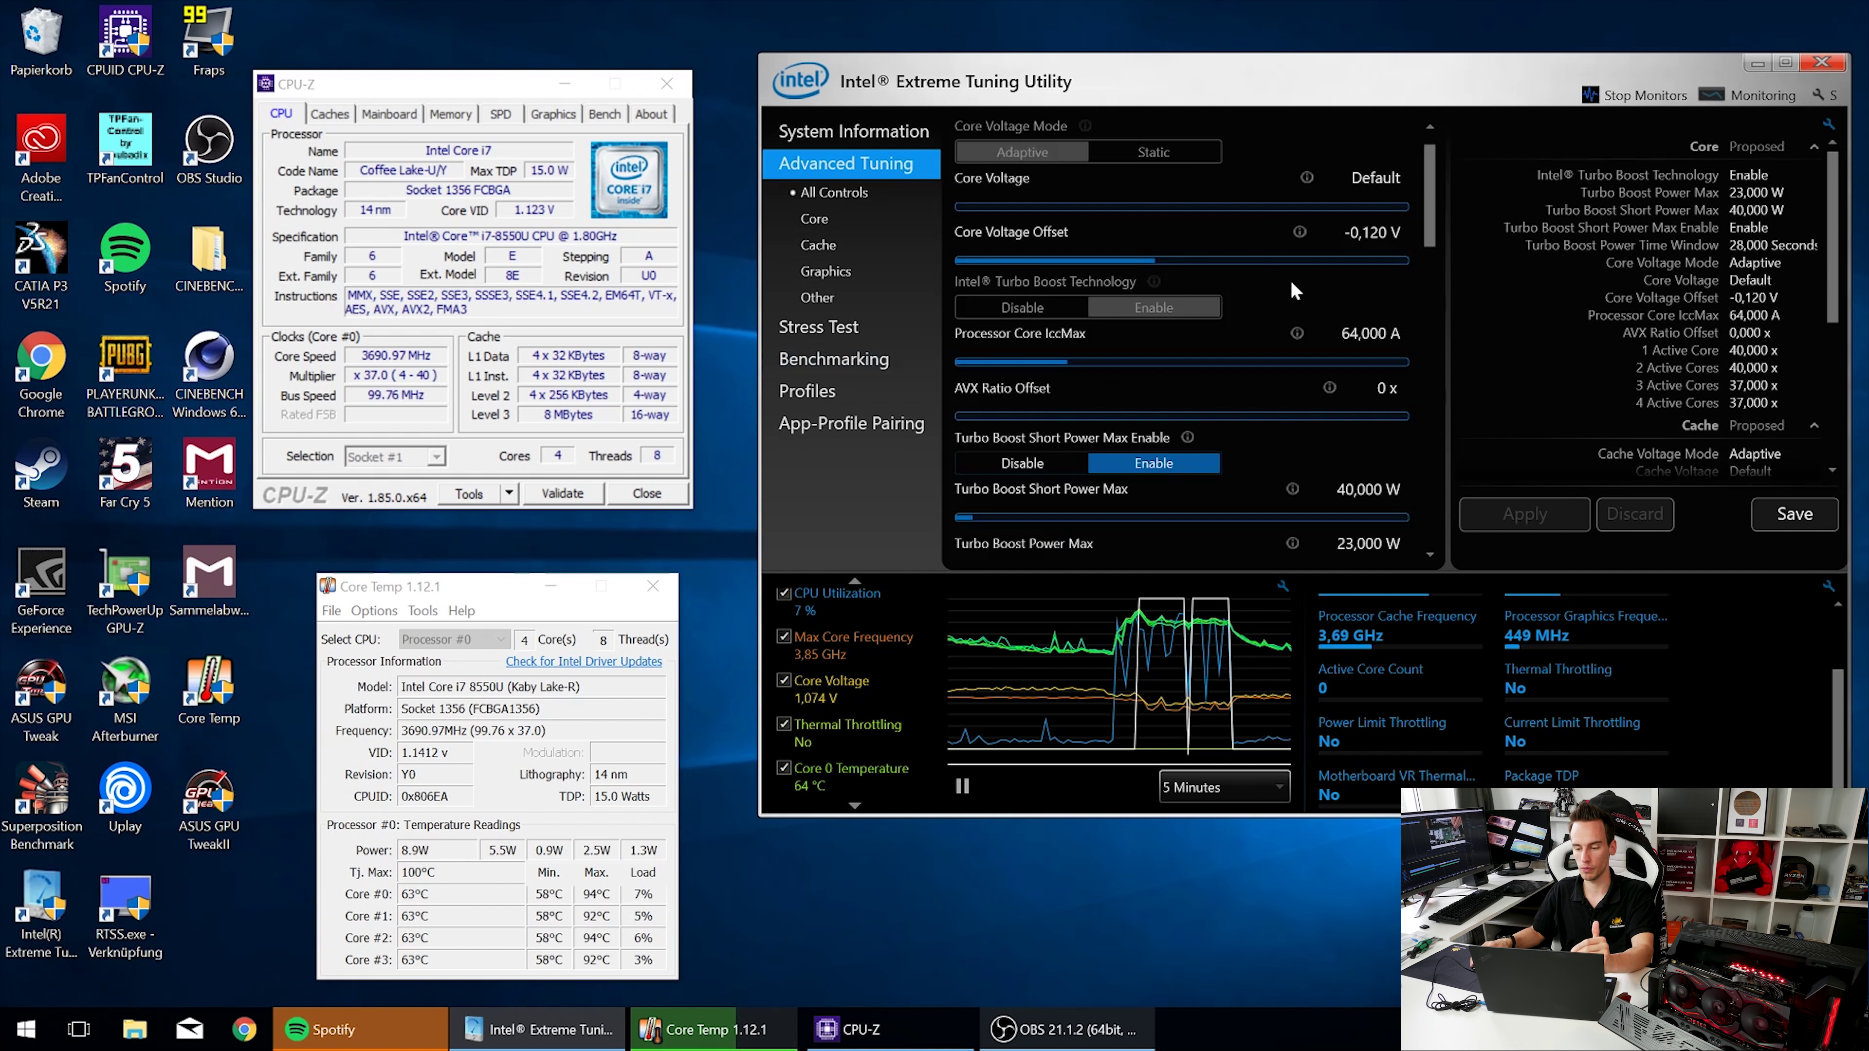
Step: Raise Turbo Boost Short Power Max to 45 W
{"action": "scroll", "coordinate": [1289, 279], "scroll_direction": "down", "scroll_amount": 1}
{"action": "mouse_move", "coordinate": [1292, 283]}
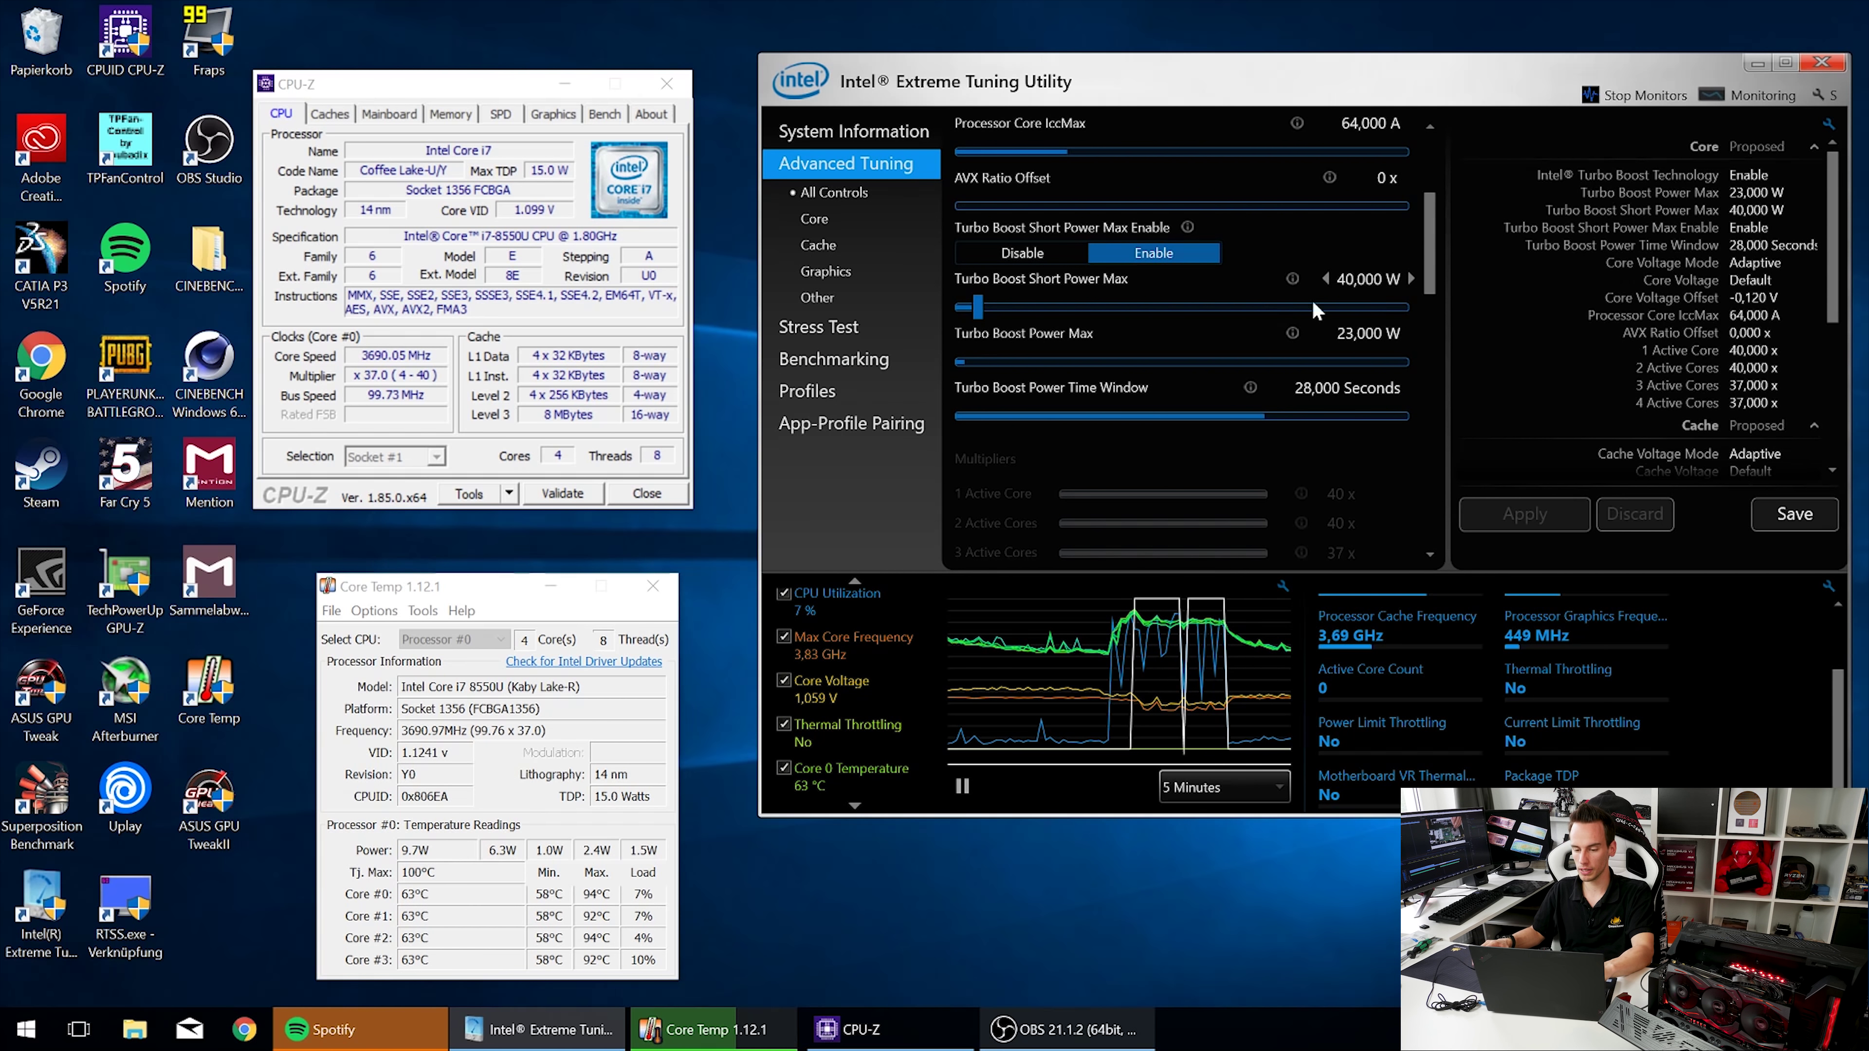
{"action": "scroll", "coordinate": [1240, 309], "scroll_direction": "up", "scroll_amount": 1}
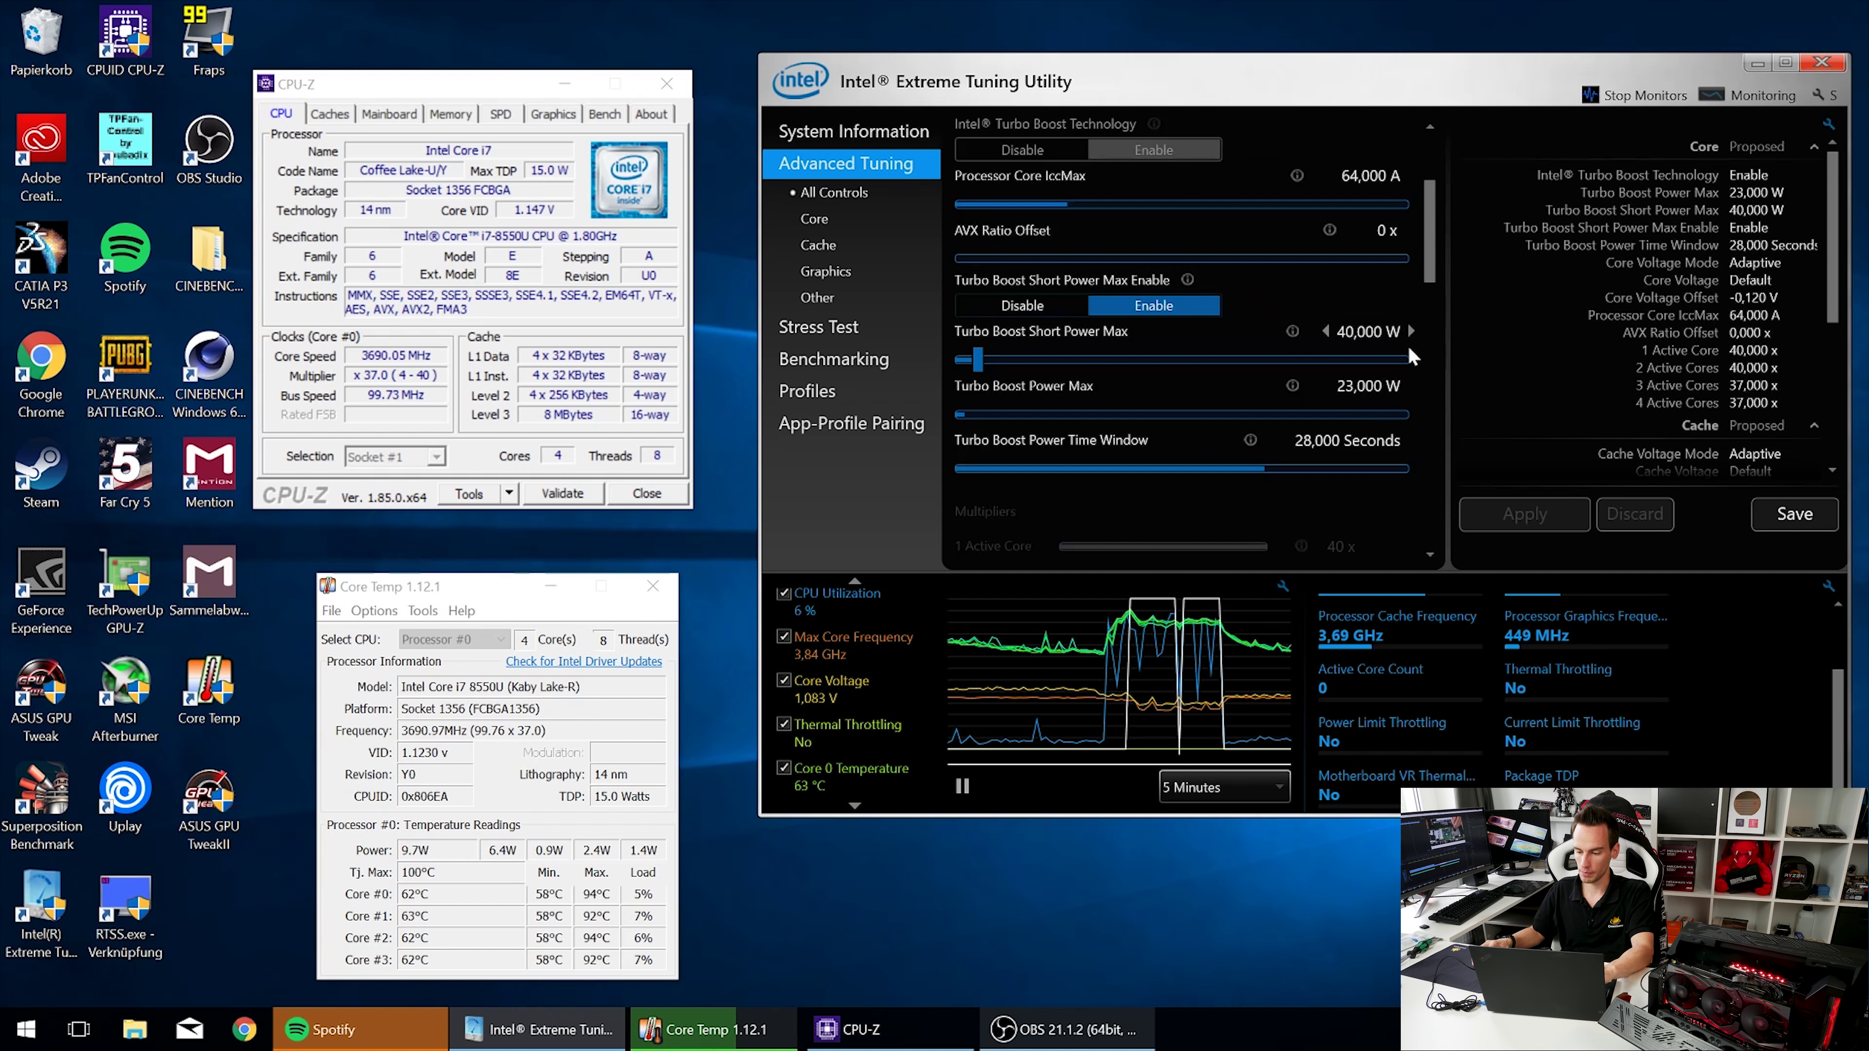
{"action": "left_click", "coordinate": [1411, 332]}
{"action": "left_click", "coordinate": [1410, 332]}
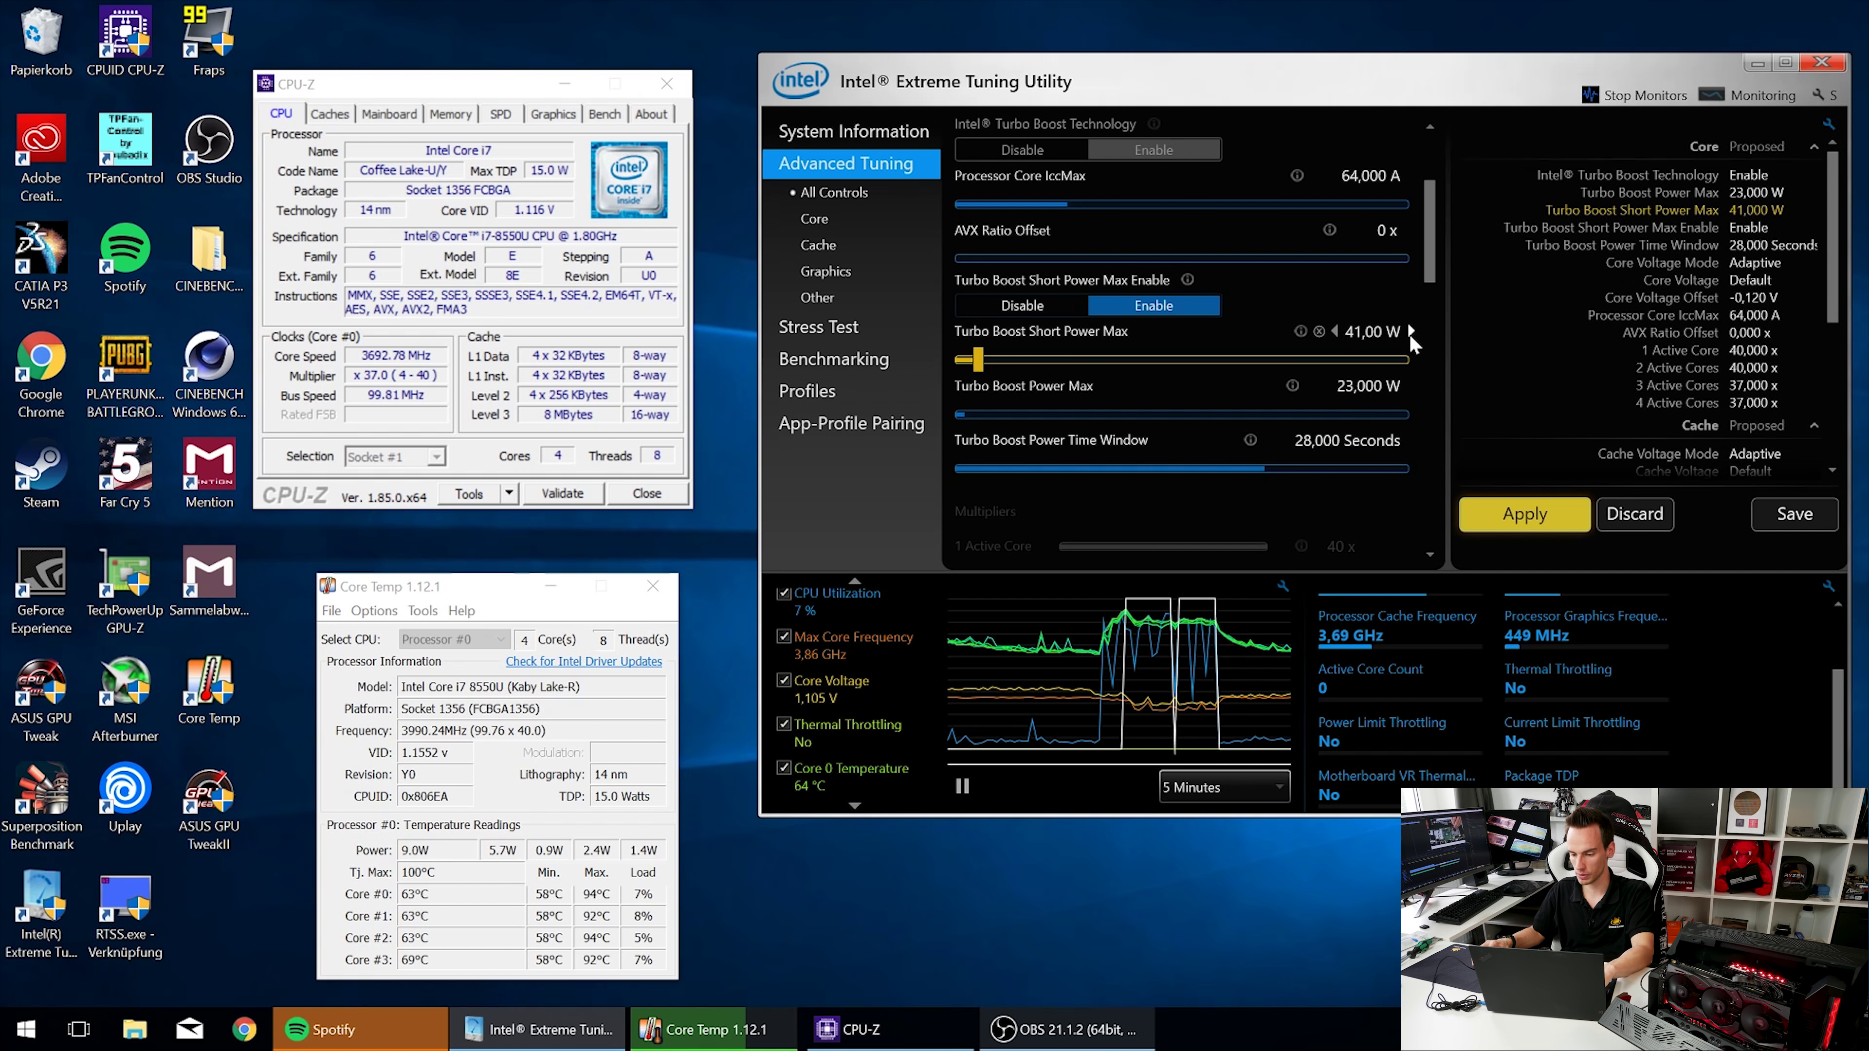
{"action": "left_click", "coordinate": [1410, 332]}
{"action": "left_click", "coordinate": [1410, 332]}
{"action": "left_click", "coordinate": [1410, 332]}
{"action": "left_click", "coordinate": [1410, 332]}
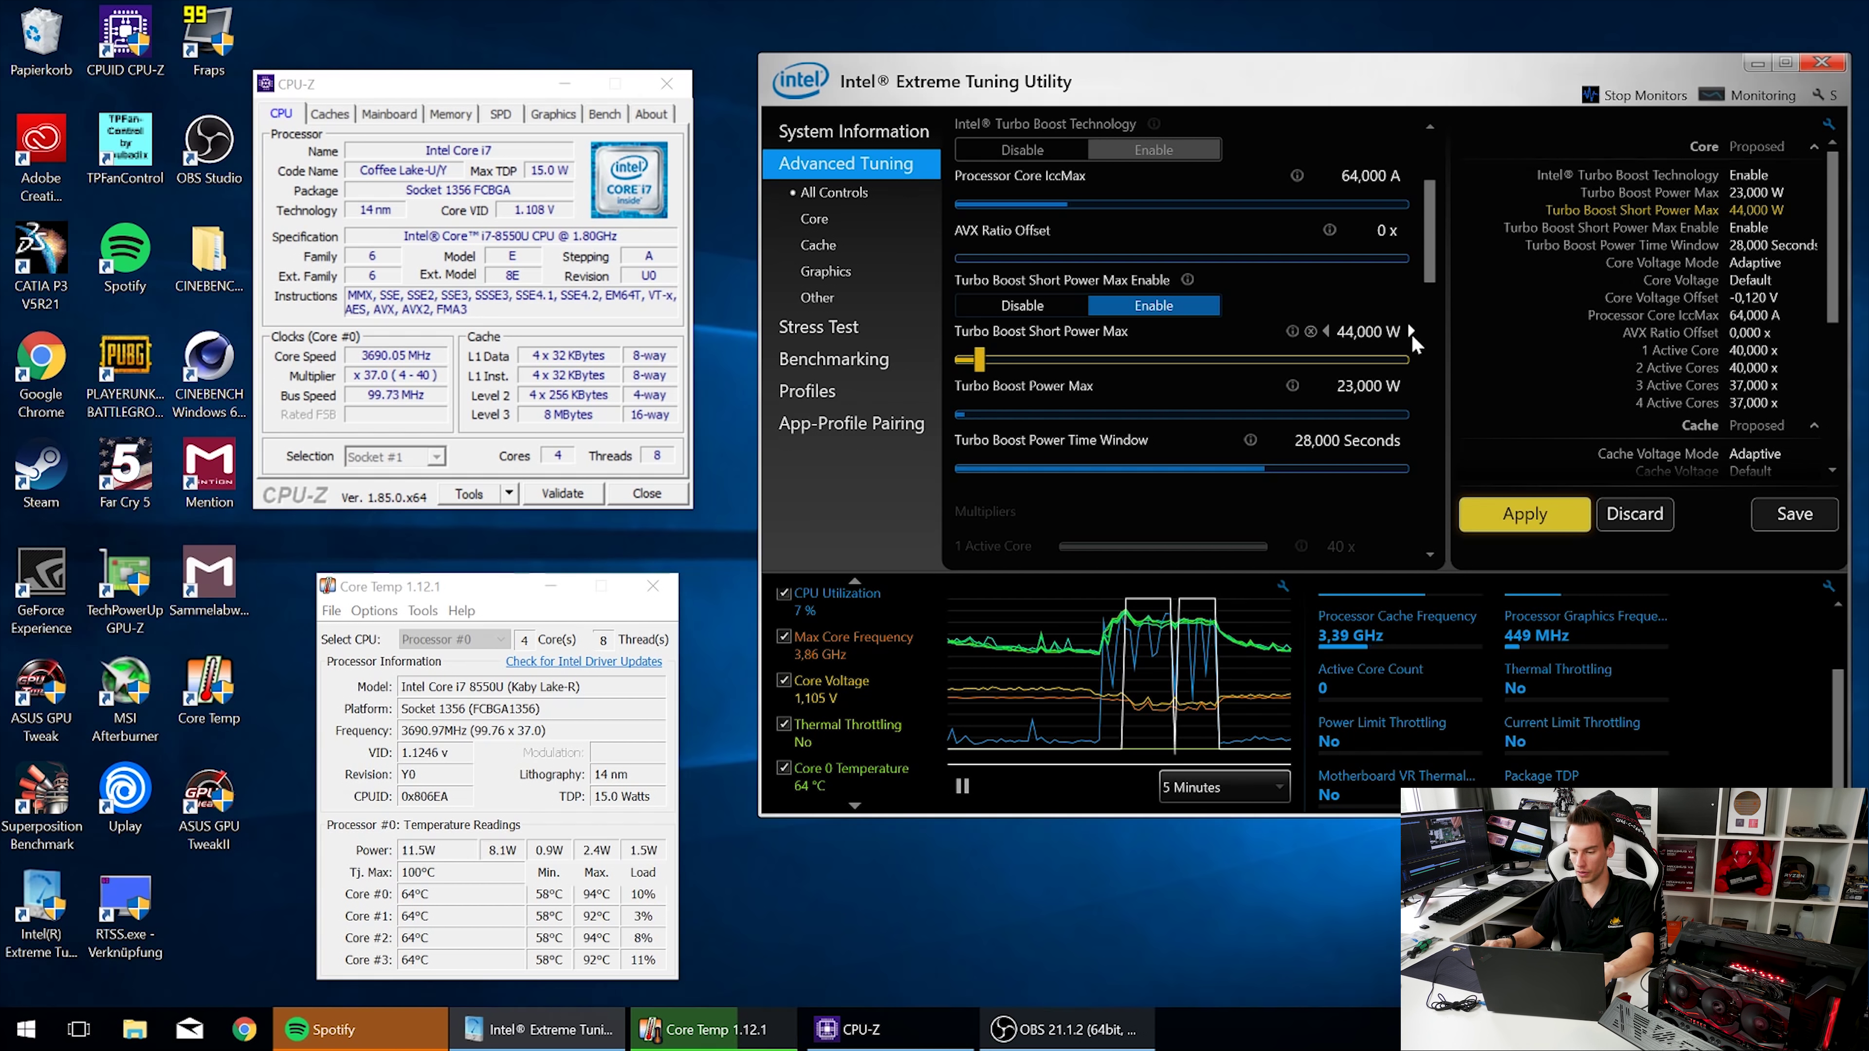
{"action": "left_click", "coordinate": [1411, 332]}
{"action": "left_click", "coordinate": [1411, 332]}
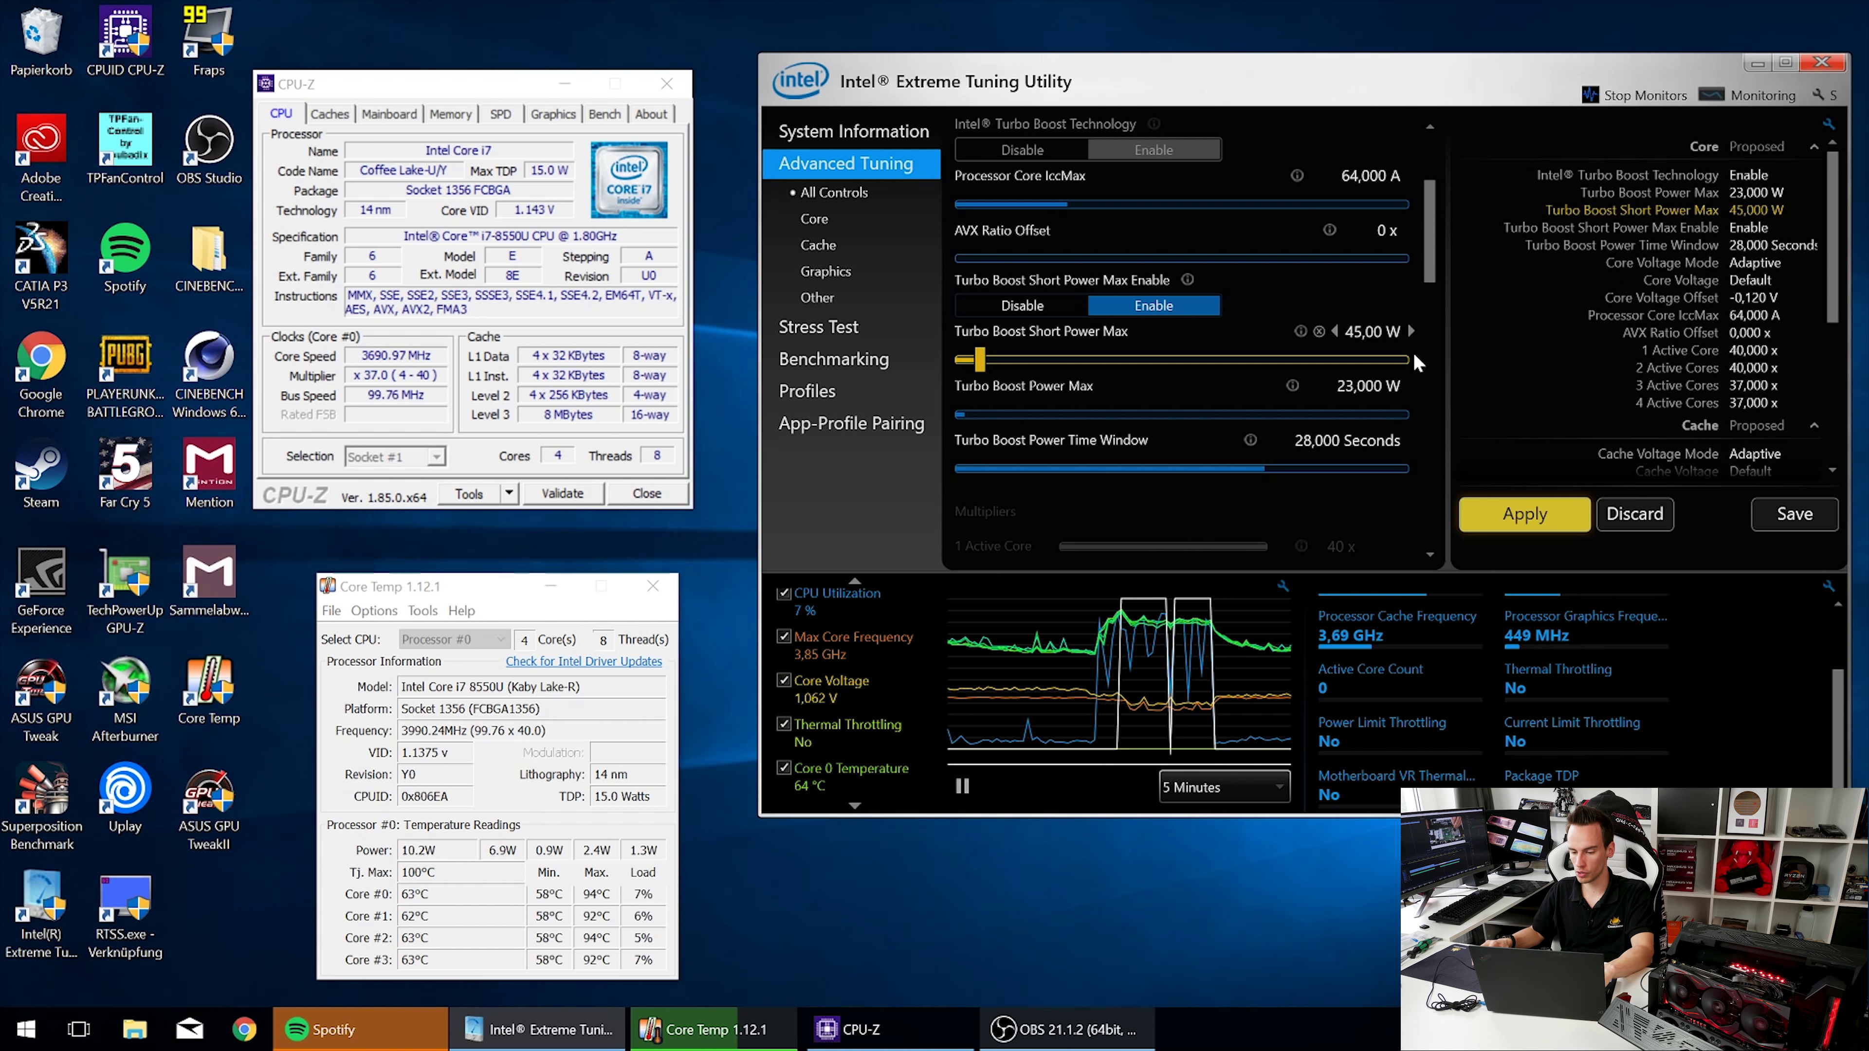
Step: Raise the sustained turbo power limit to 35 W and apply both limits
{"action": "left_click", "coordinate": [1411, 386]}
{"action": "left_click", "coordinate": [1410, 386]}
{"action": "left_click", "coordinate": [1411, 386]}
{"action": "left_click", "coordinate": [1411, 386]}
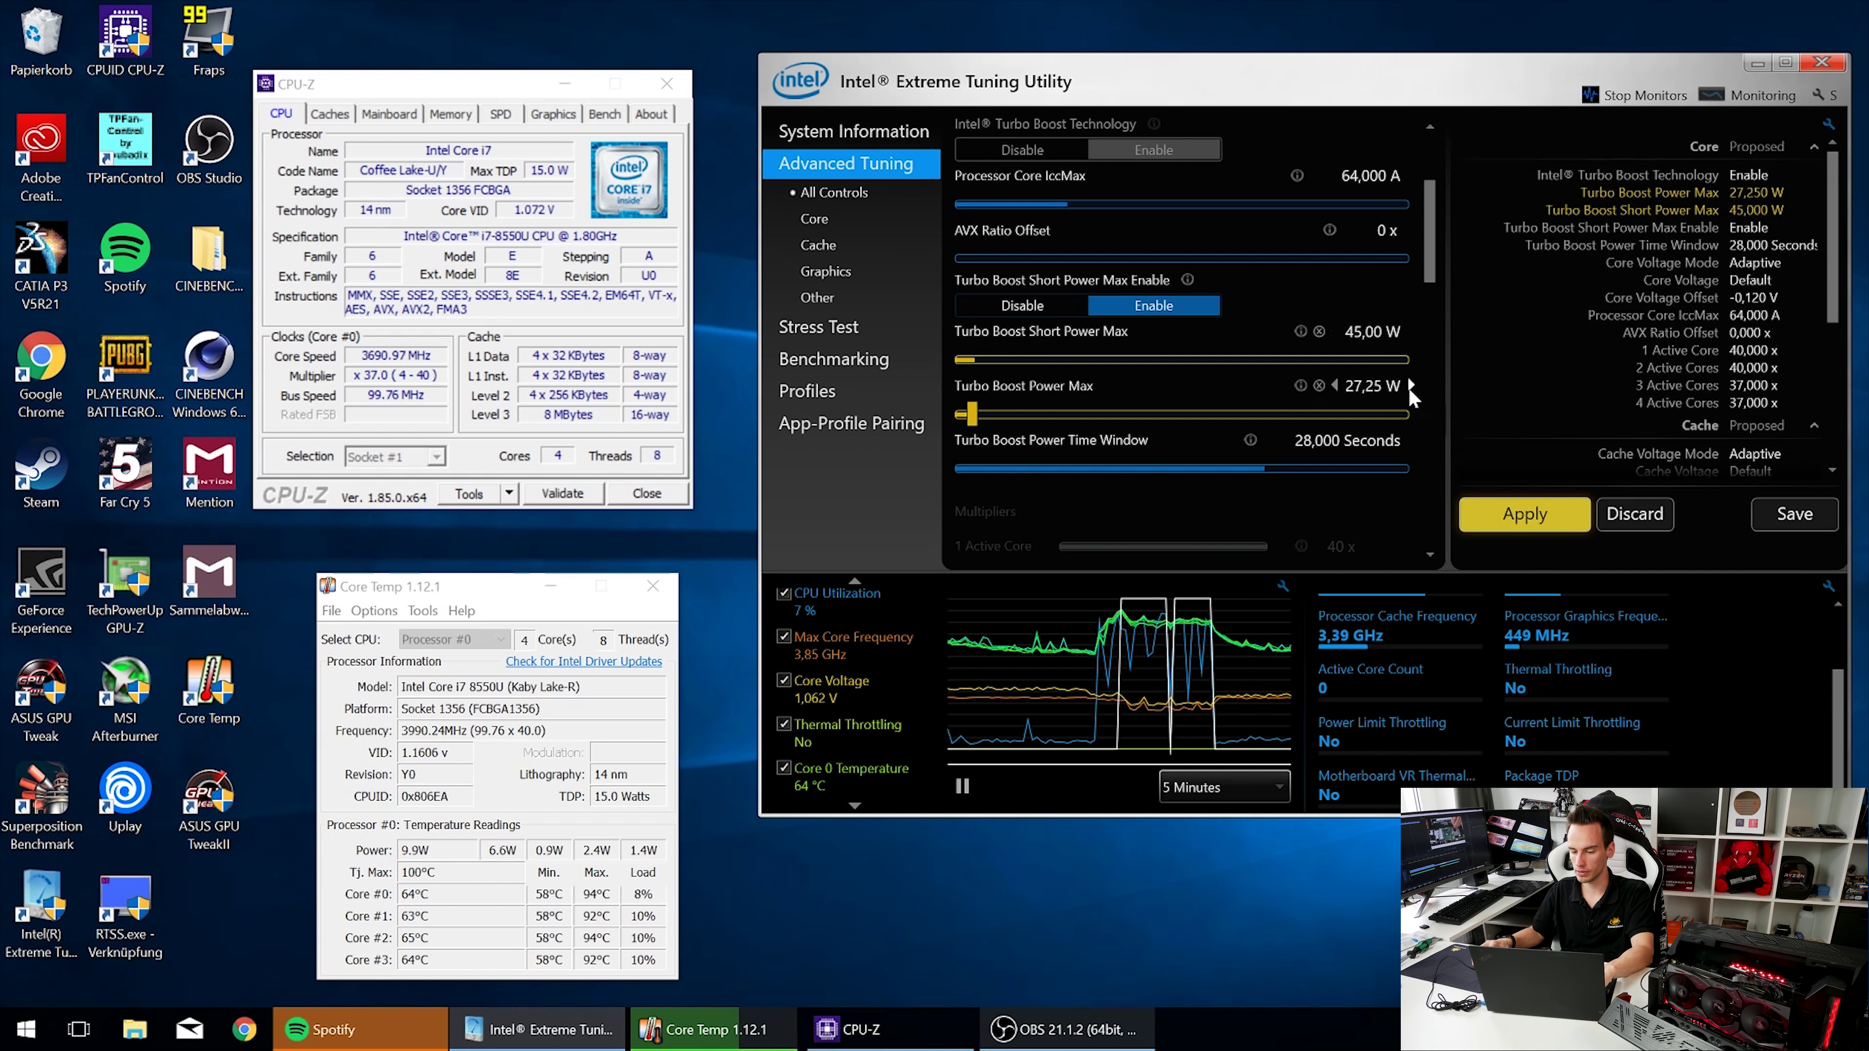
{"action": "left_click", "coordinate": [1410, 385]}
{"action": "left_click", "coordinate": [1410, 386]}
{"action": "left_click", "coordinate": [1410, 386]}
{"action": "left_click", "coordinate": [1409, 386]}
{"action": "left_click", "coordinate": [1409, 385]}
{"action": "left_click", "coordinate": [1409, 386]}
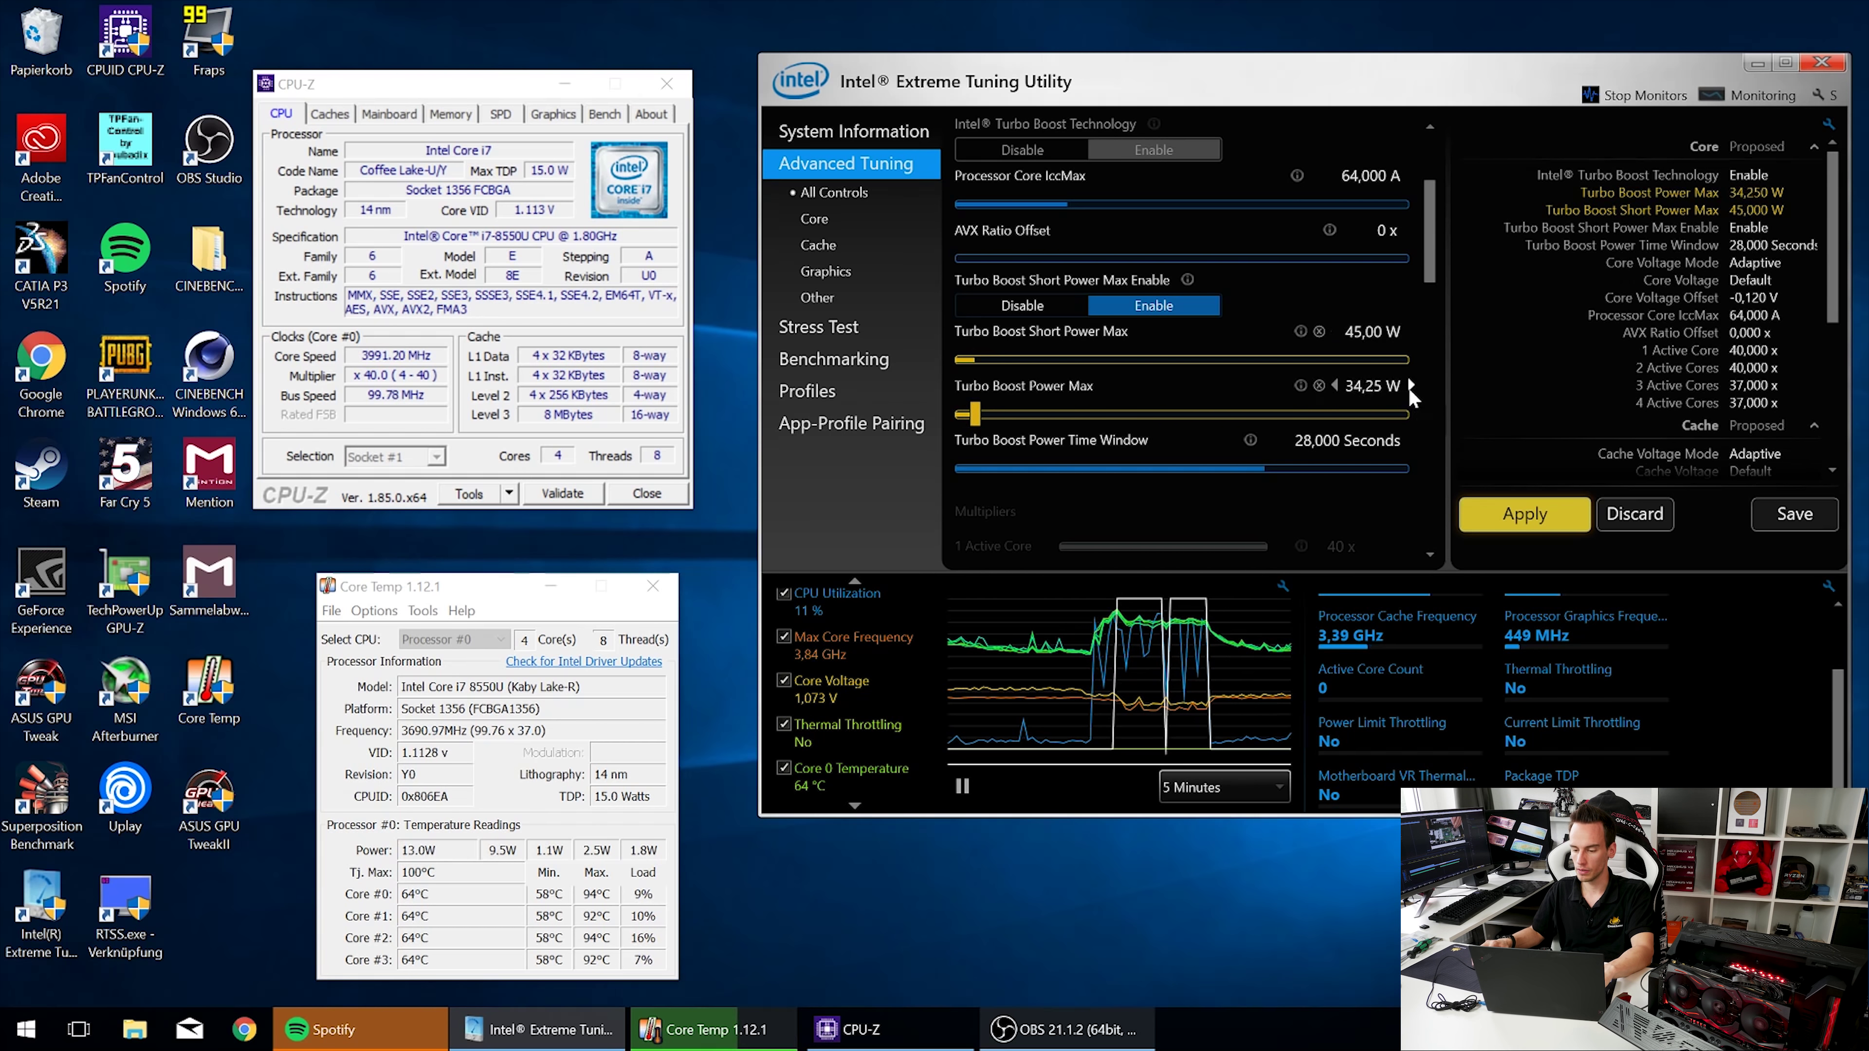
{"action": "left_click", "coordinate": [1411, 386]}
{"action": "left_click", "coordinate": [1410, 386]}
{"action": "left_click", "coordinate": [1410, 386]}
{"action": "left_click", "coordinate": [1500, 514]}
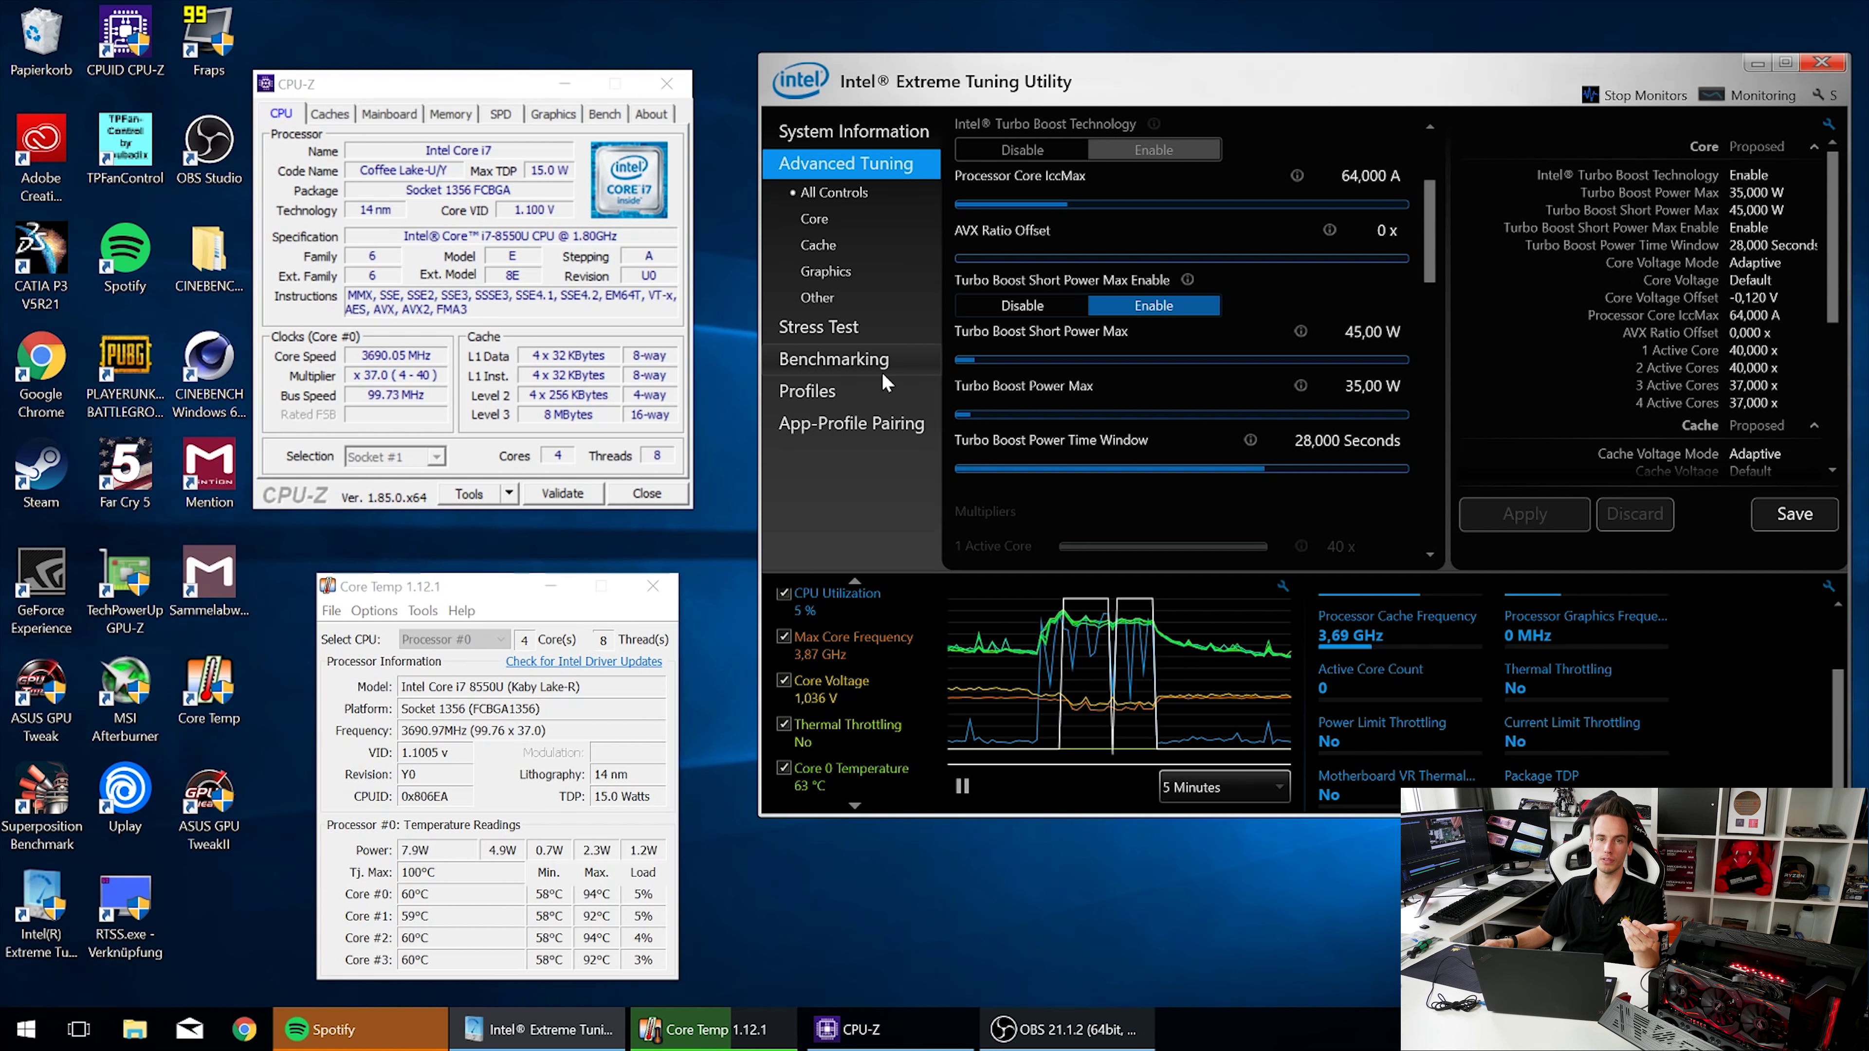
Step: Run the benchmark with the 45/35 W limits, scoring 1082 marks at 3,87 GHz and 93 °C
{"action": "left_click", "coordinate": [898, 363]}
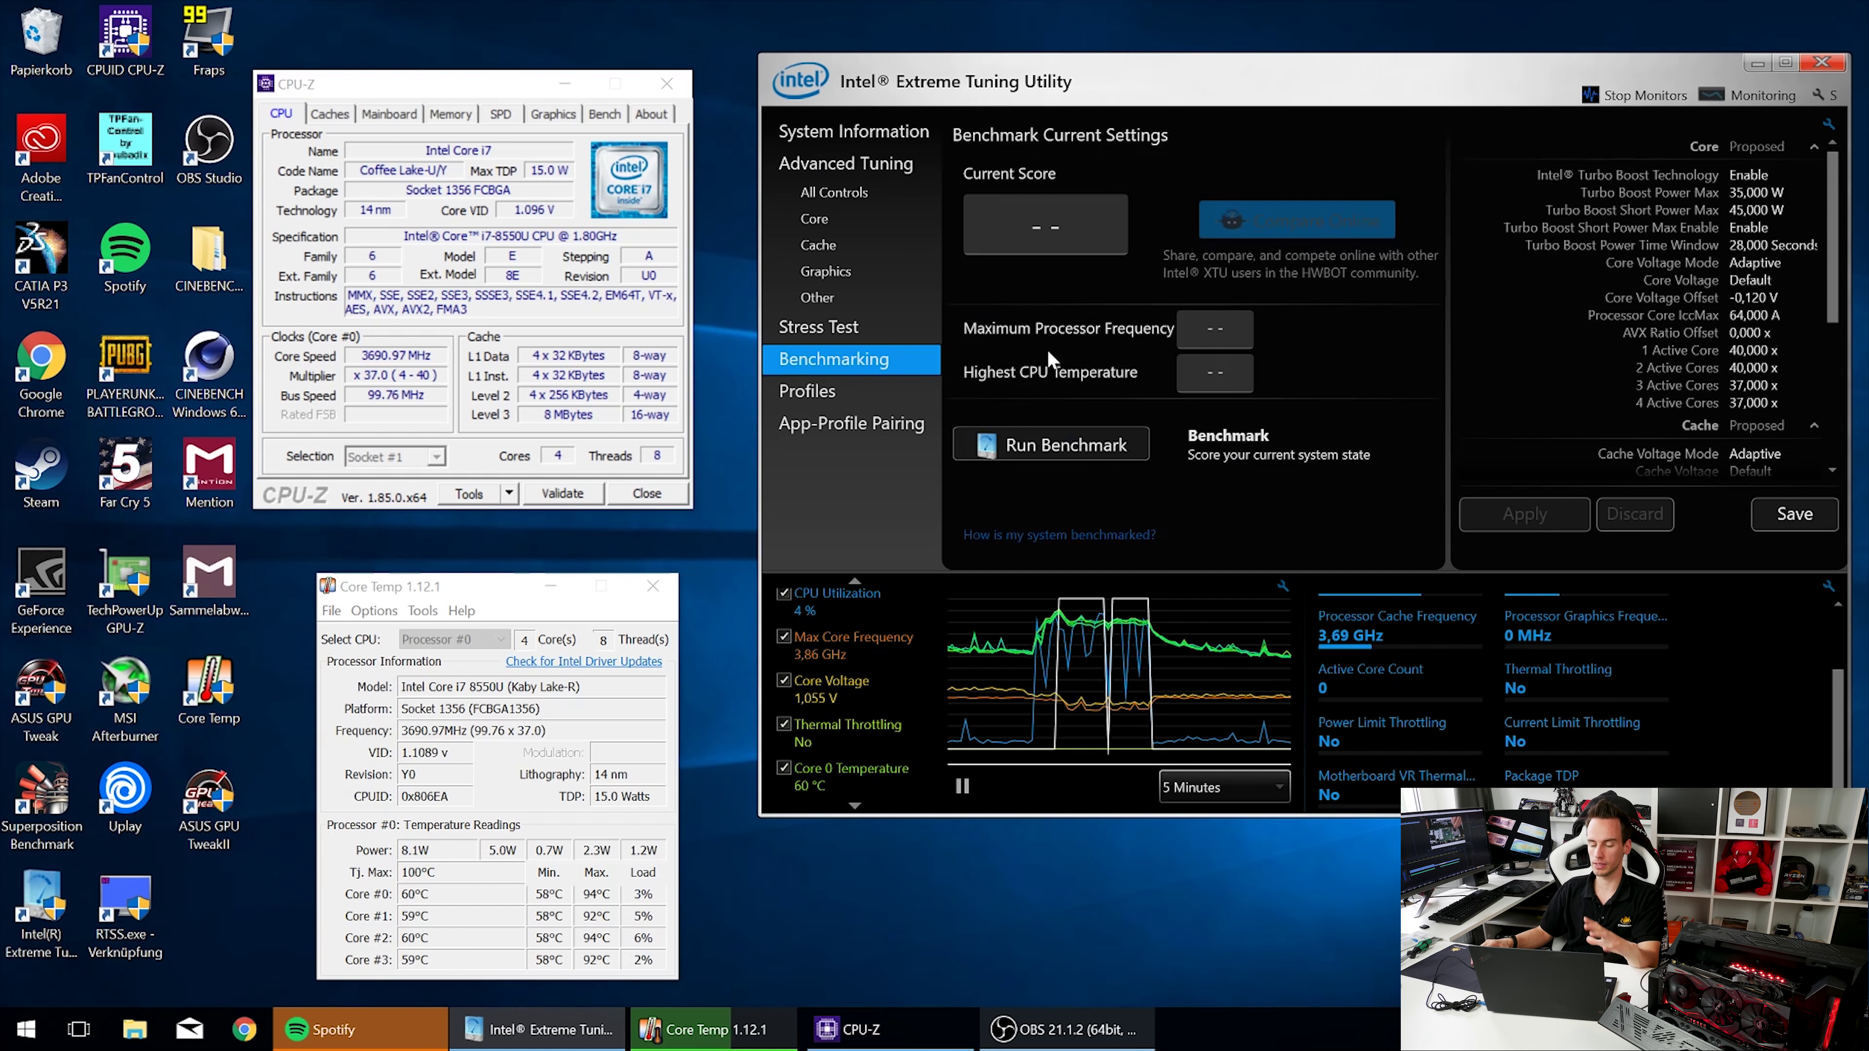
{"action": "key", "text": "Return"}
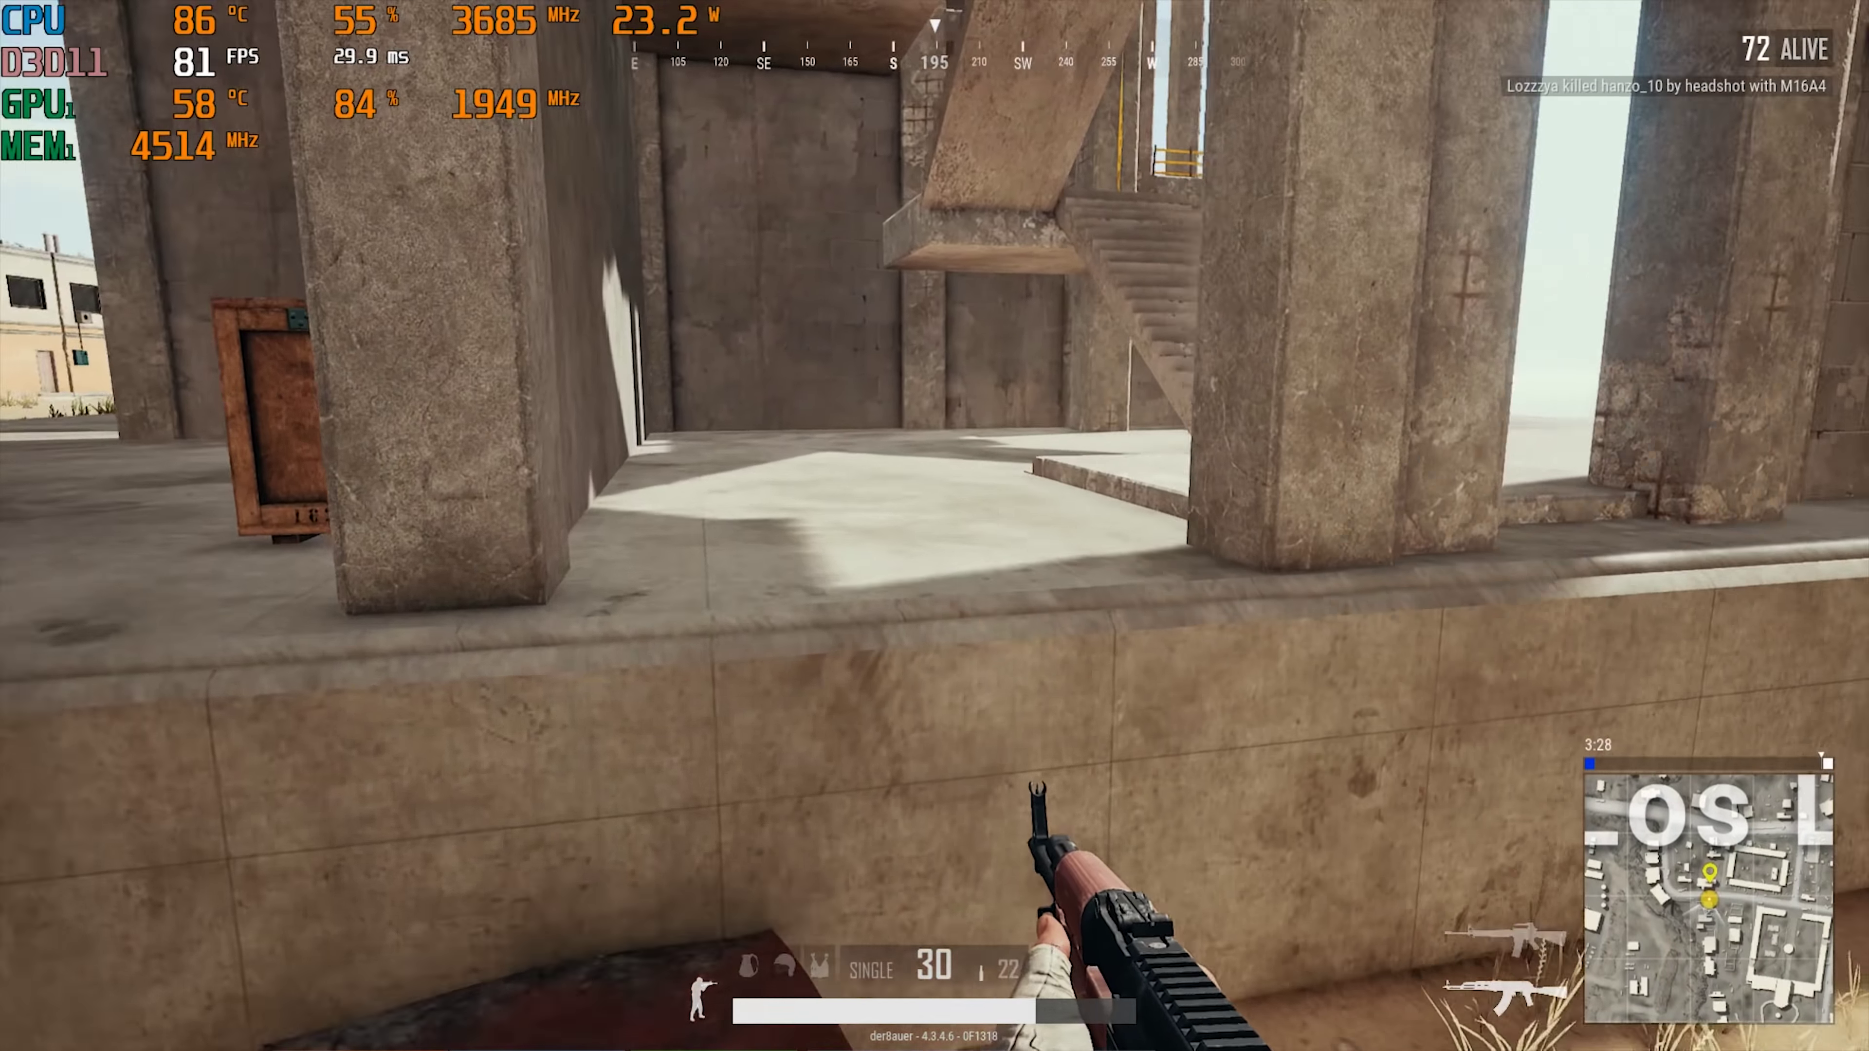
Step: Draw the AKM and climb the staircases up to the rooftop
{"action": "key", "text": "w"}
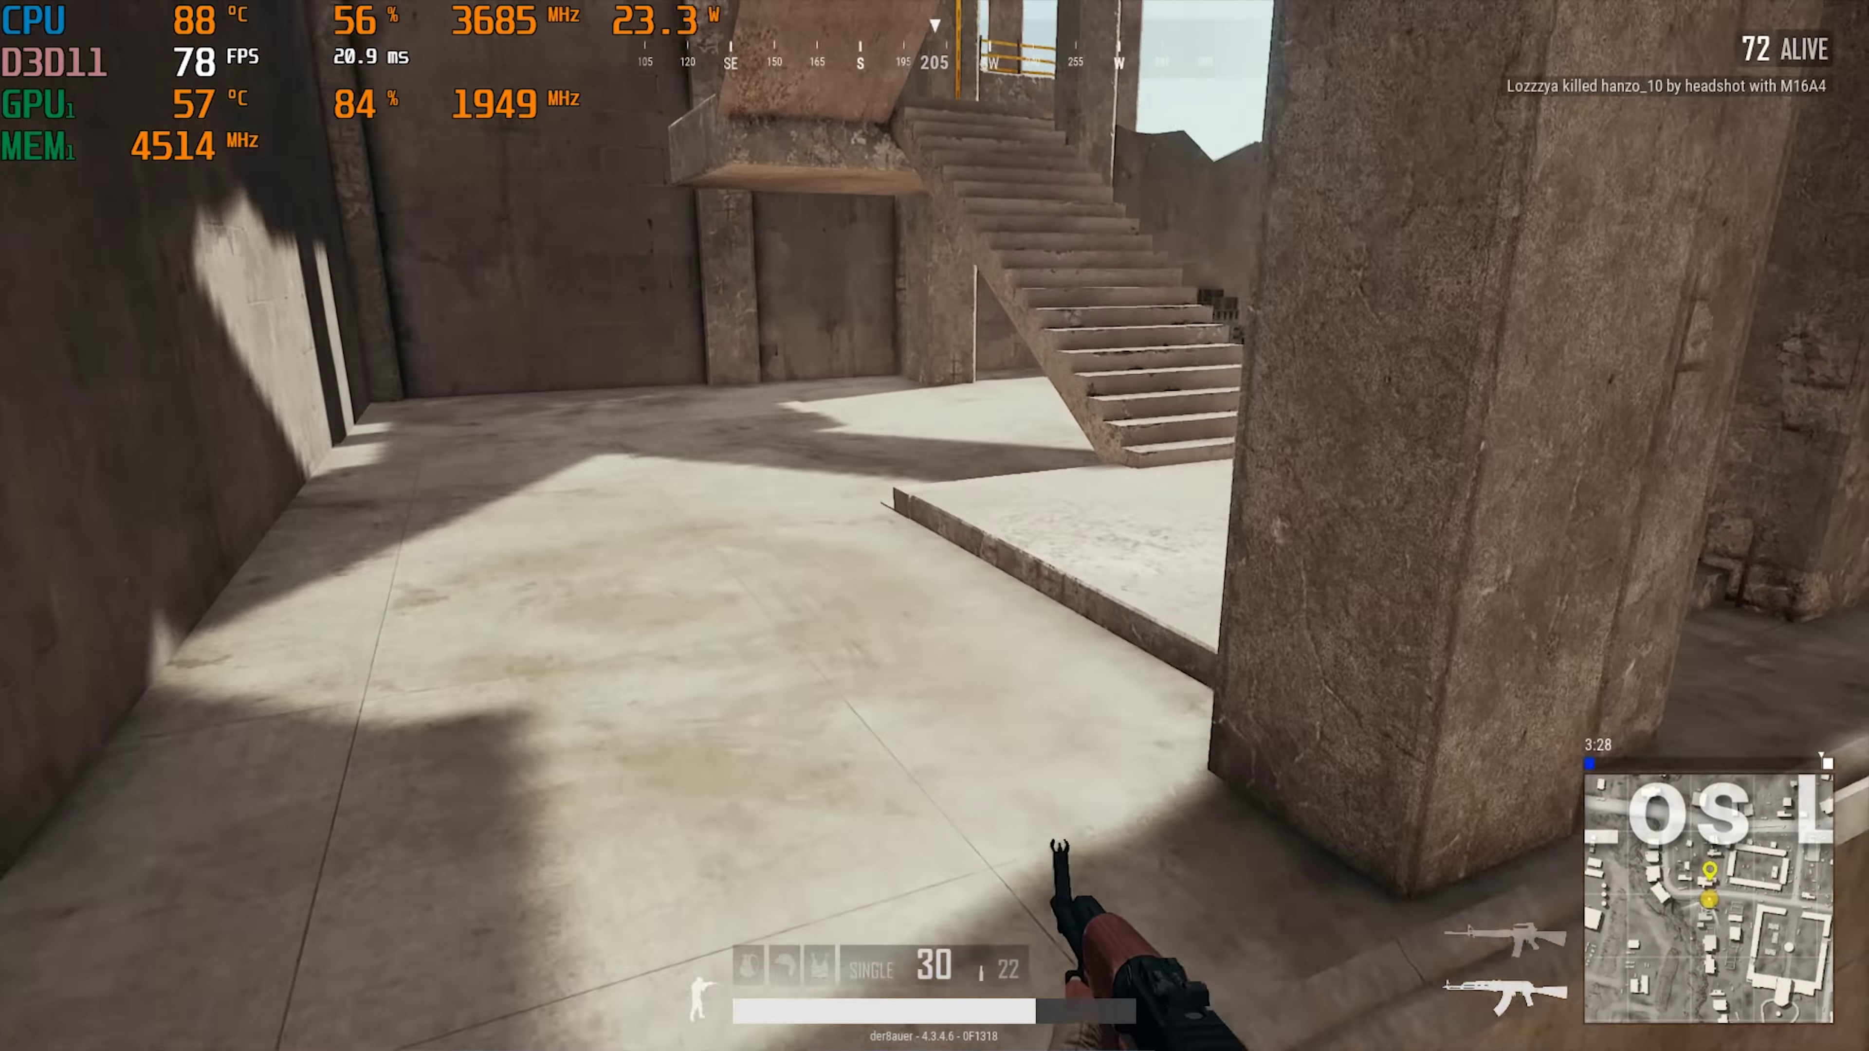
{"action": "key", "text": "1"}
{"action": "key", "text": "w"}
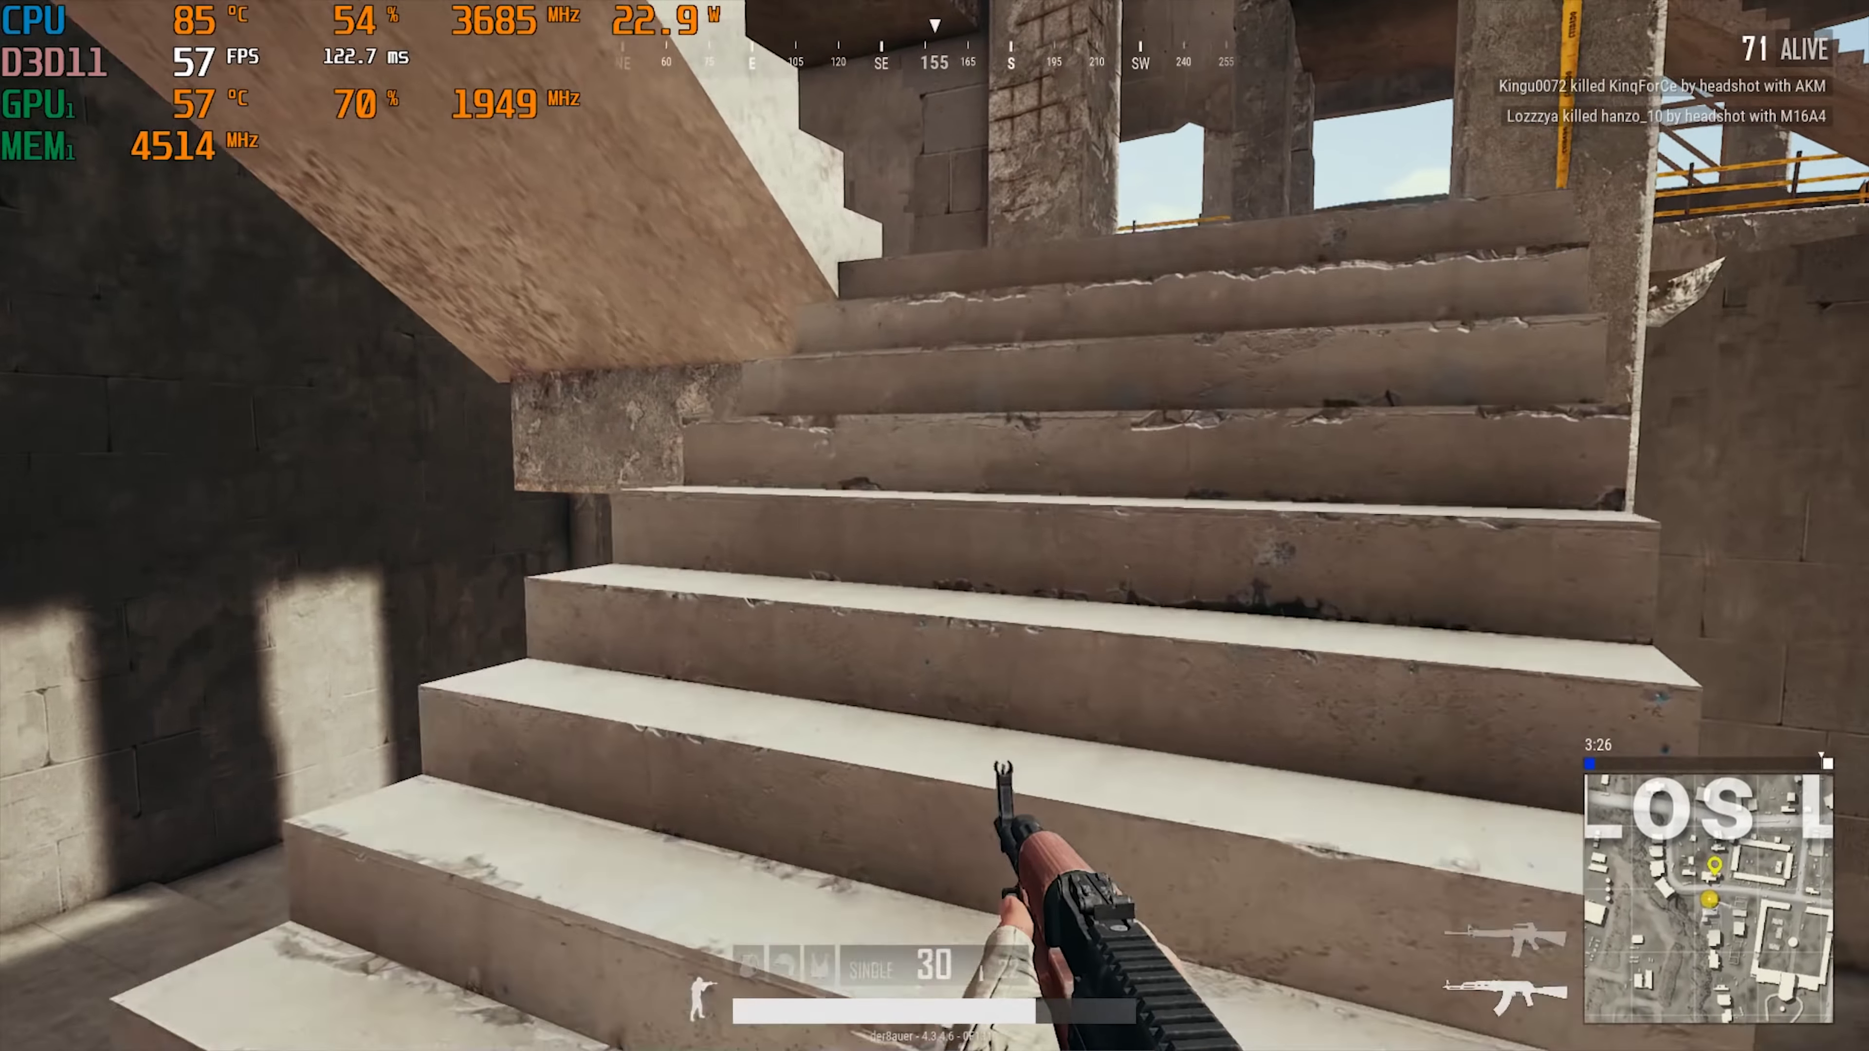
{"action": "key", "text": "w"}
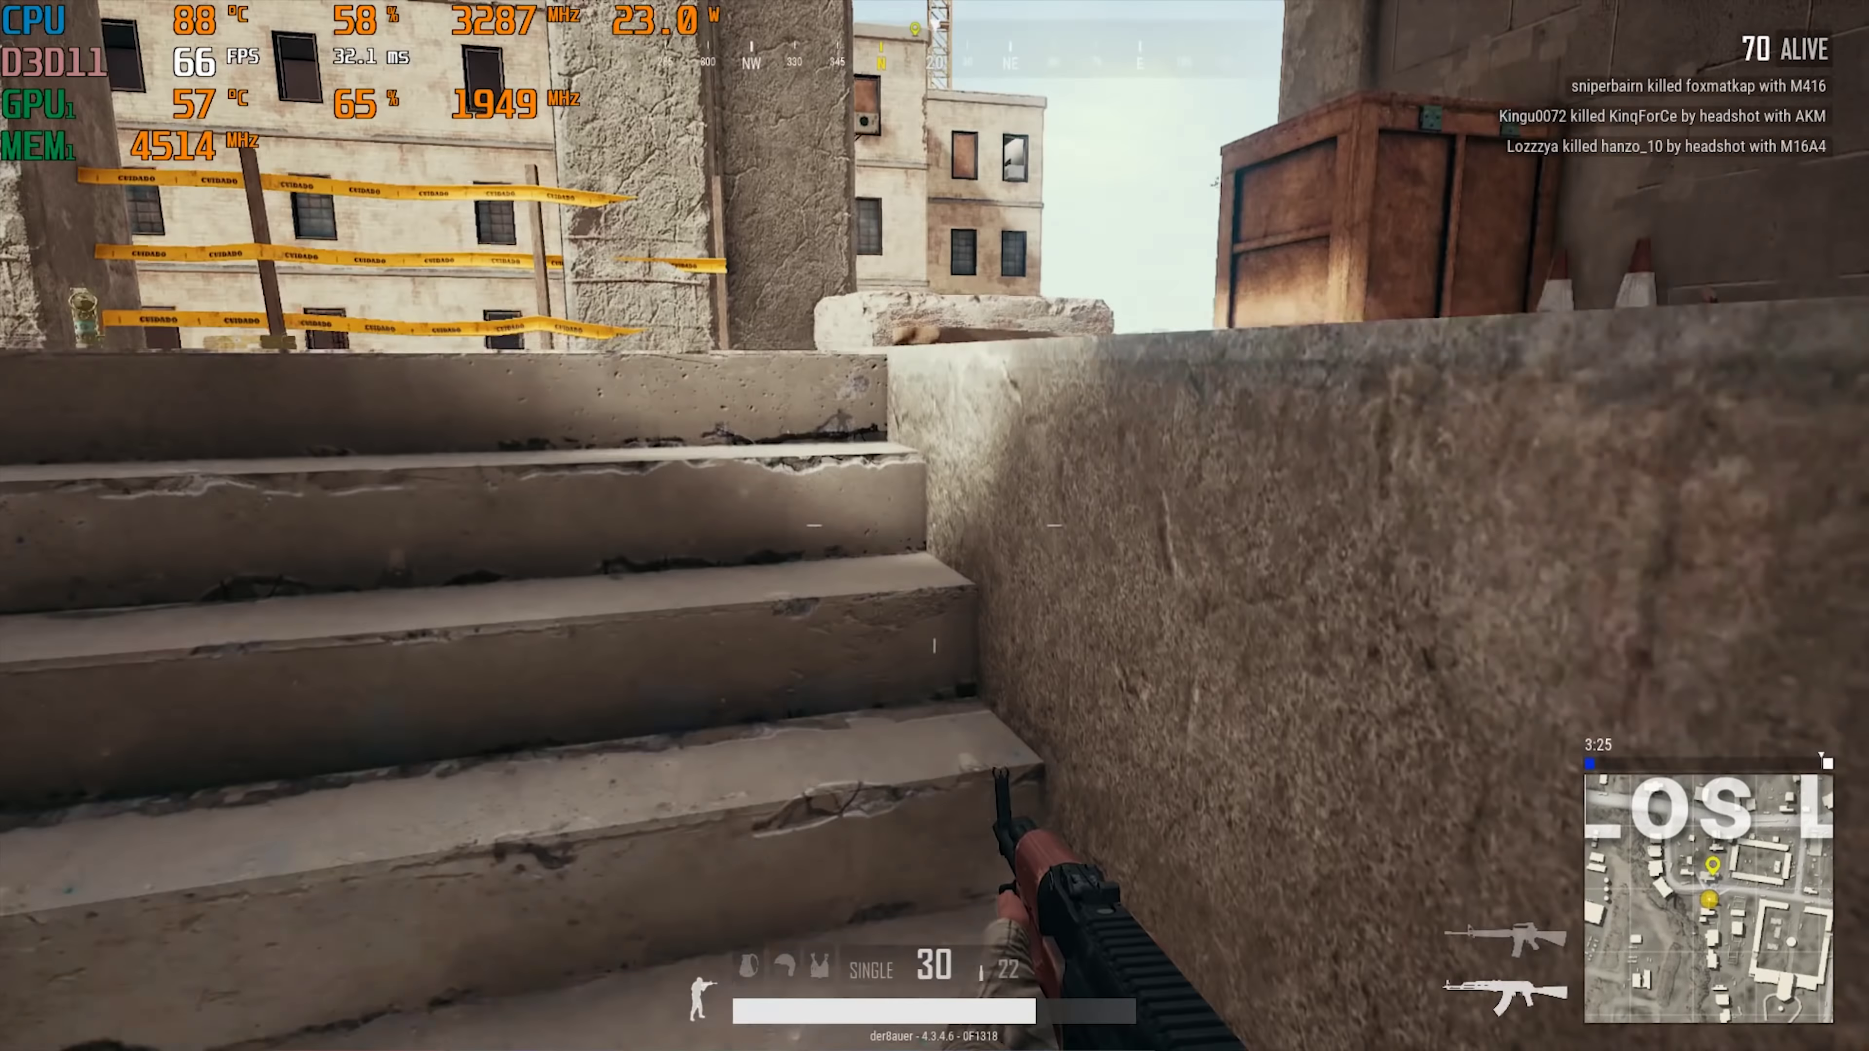
{"action": "key", "text": "w"}
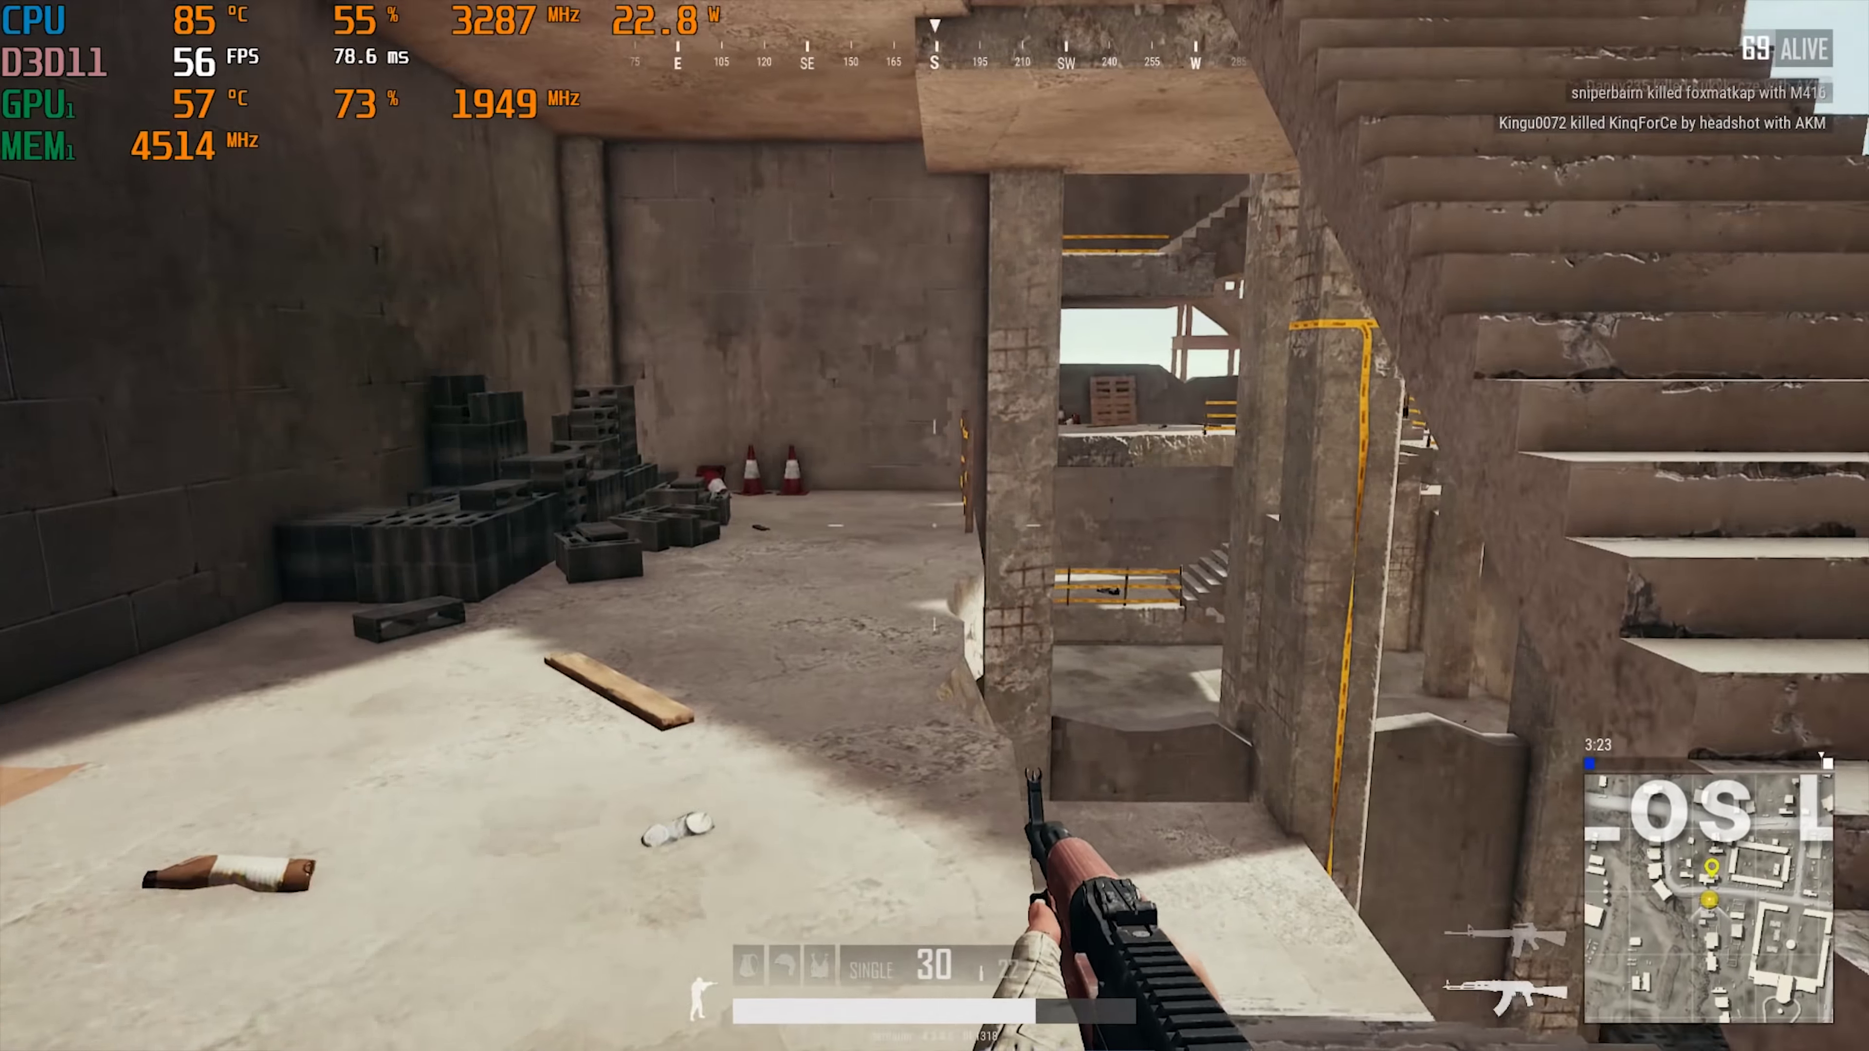
{"action": "key", "text": "w"}
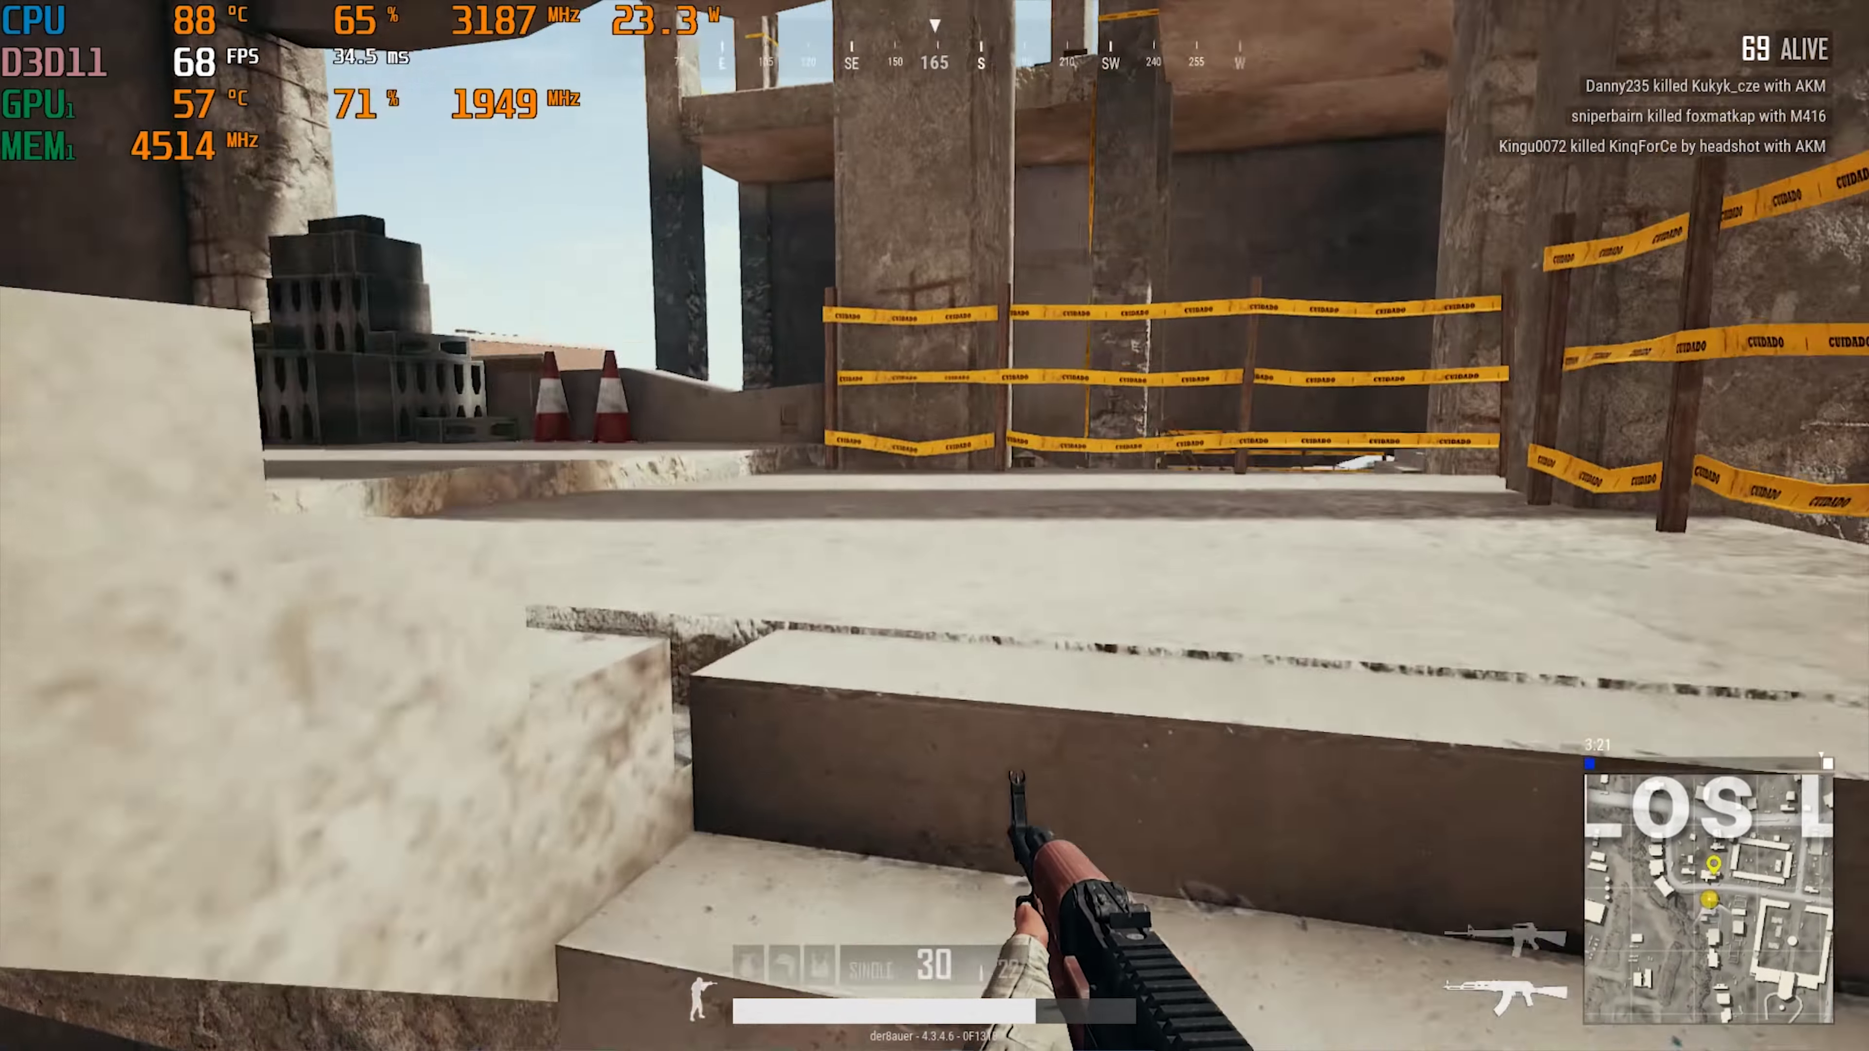
{"action": "key", "text": "w"}
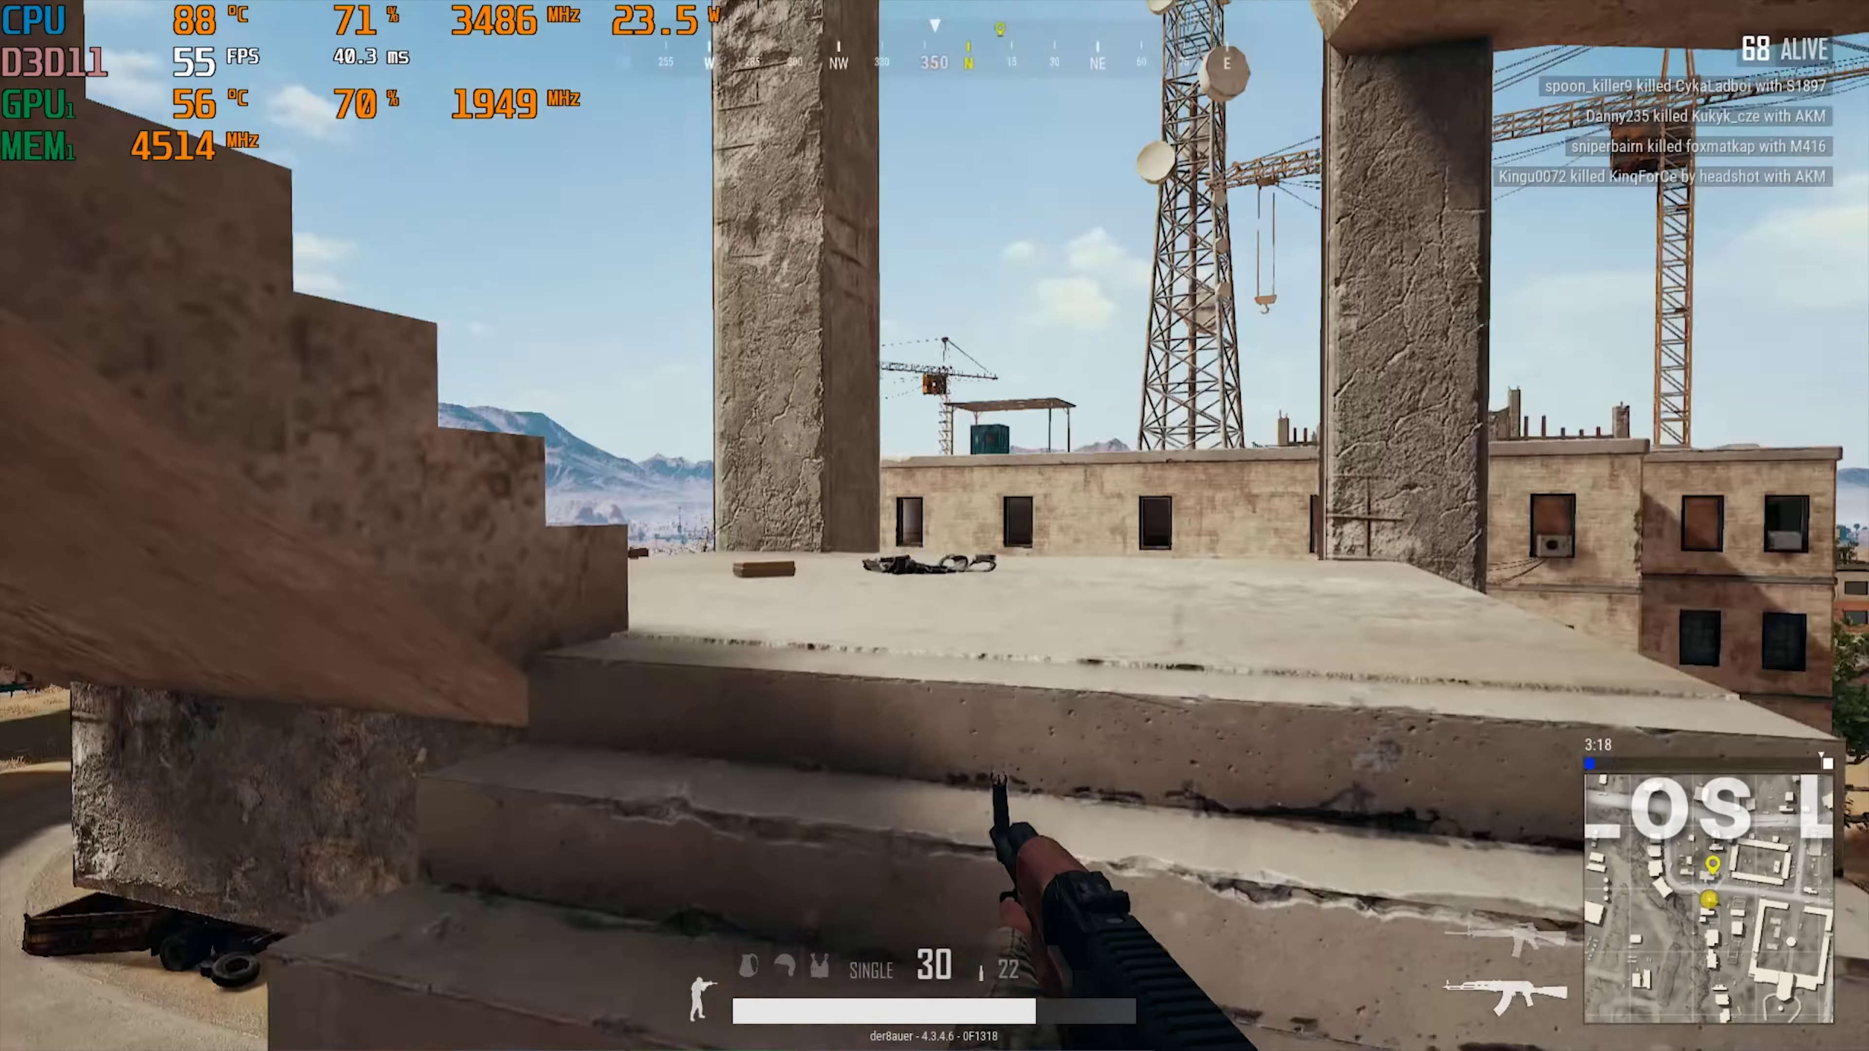
{"action": "key", "text": "Tab"}
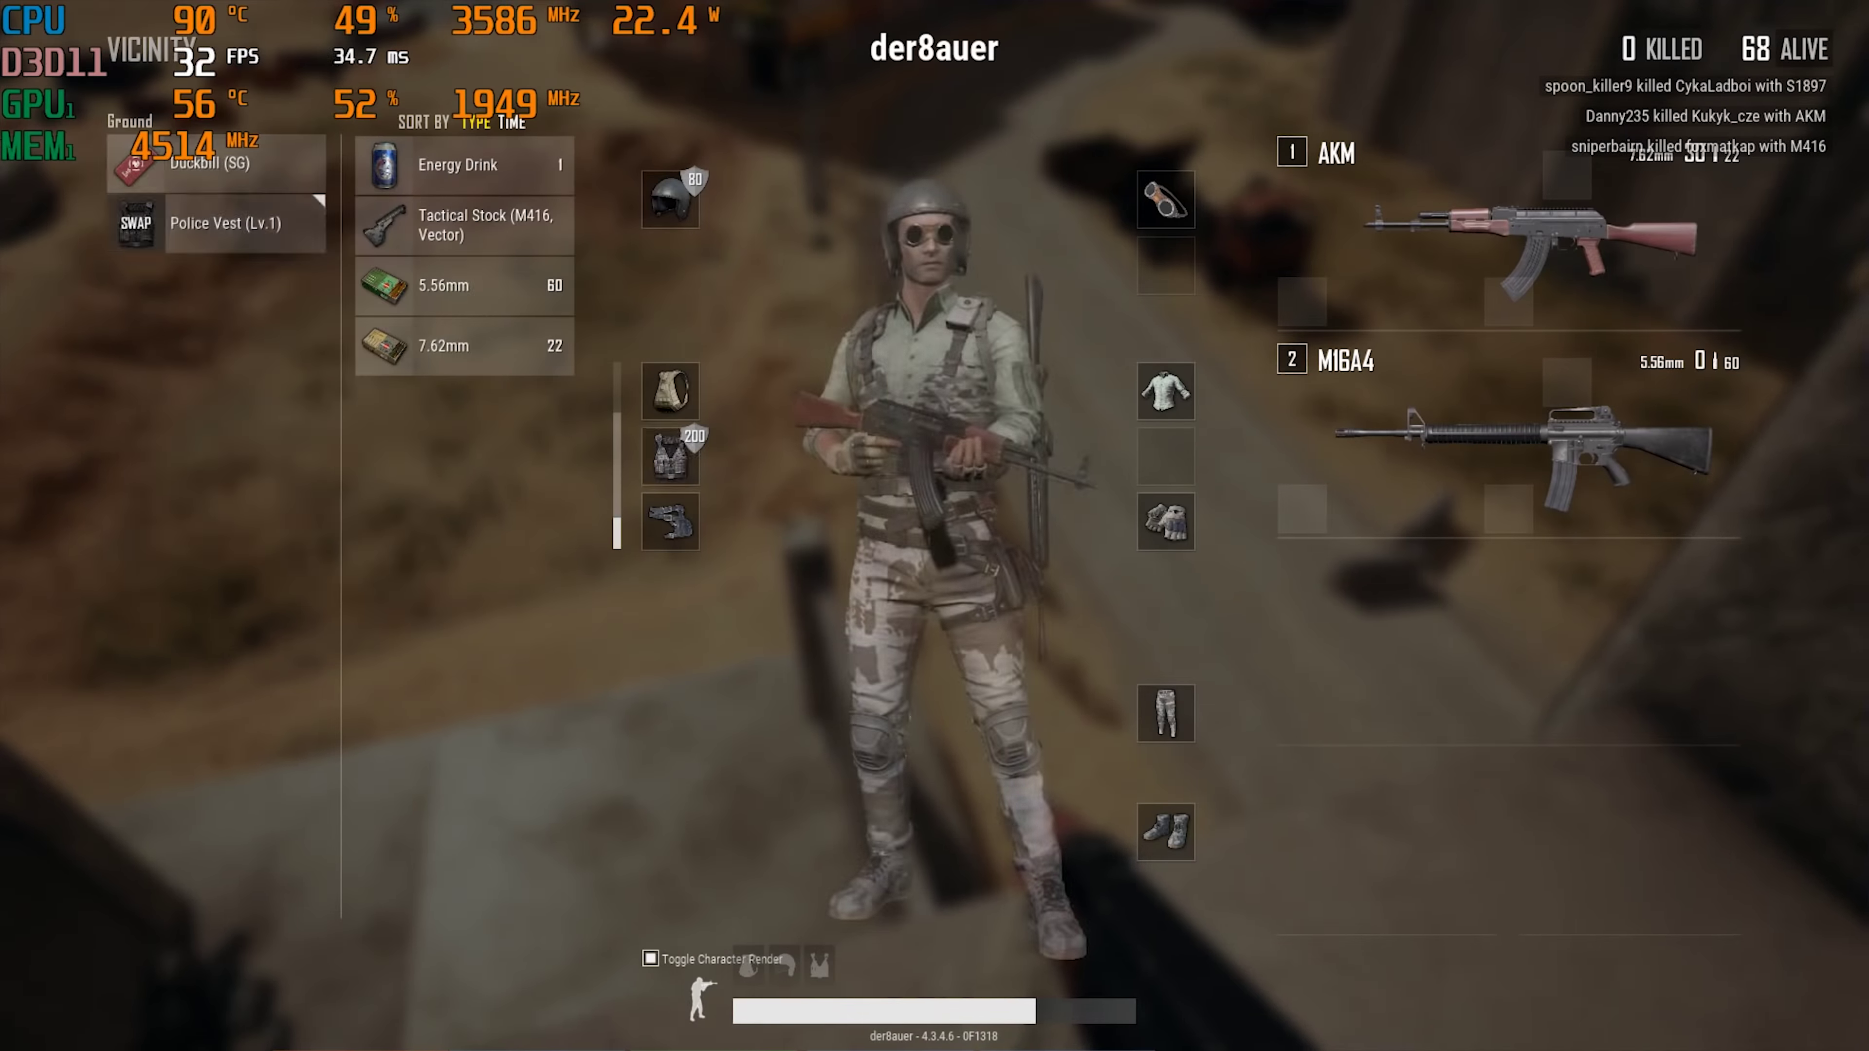
{"action": "key", "text": "Tab"}
{"action": "key", "text": "w"}
{"action": "key", "text": "w"}
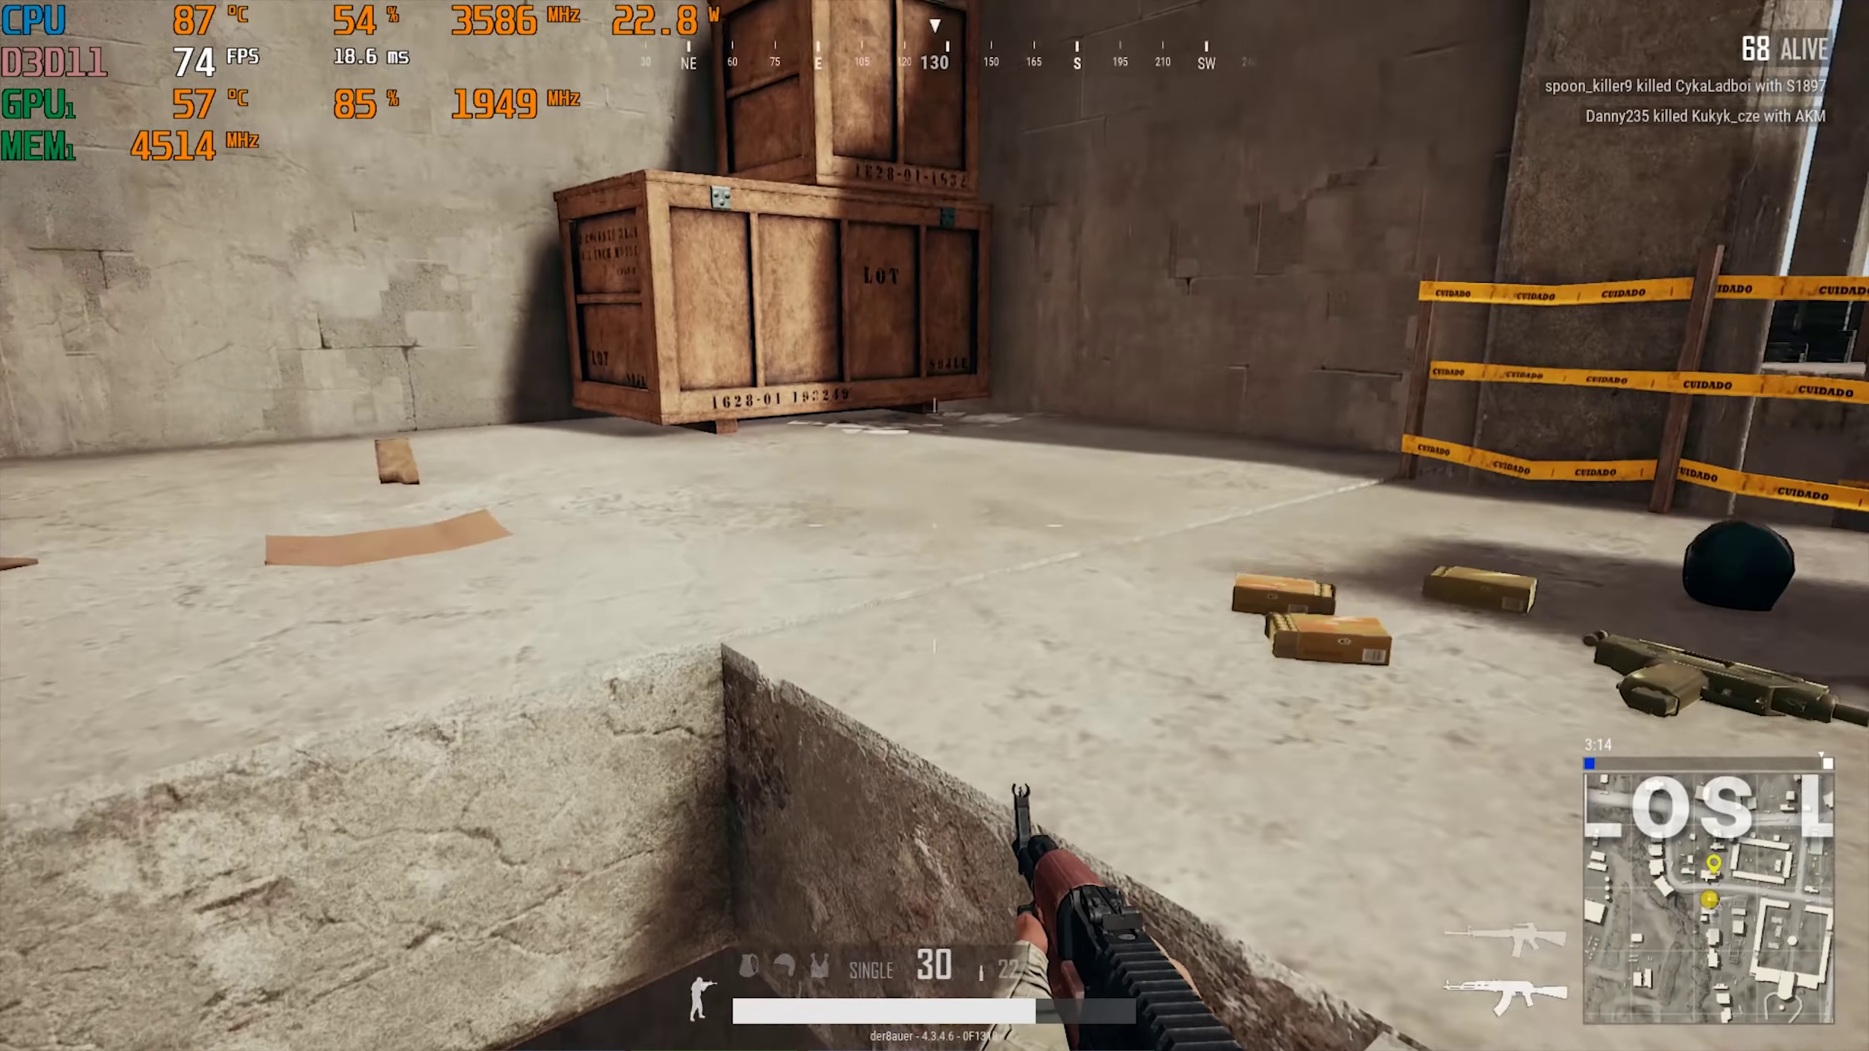
Step: Swap the AKM for the Micro UZI, pick up the 9mm ammo, and walk to the rooftop edge
{"action": "key", "text": "Tab"}
{"action": "left_click_drag", "start_coordinate": [208, 407], "coordinate": [1515, 236]}
{"action": "right_click", "coordinate": [238, 276]}
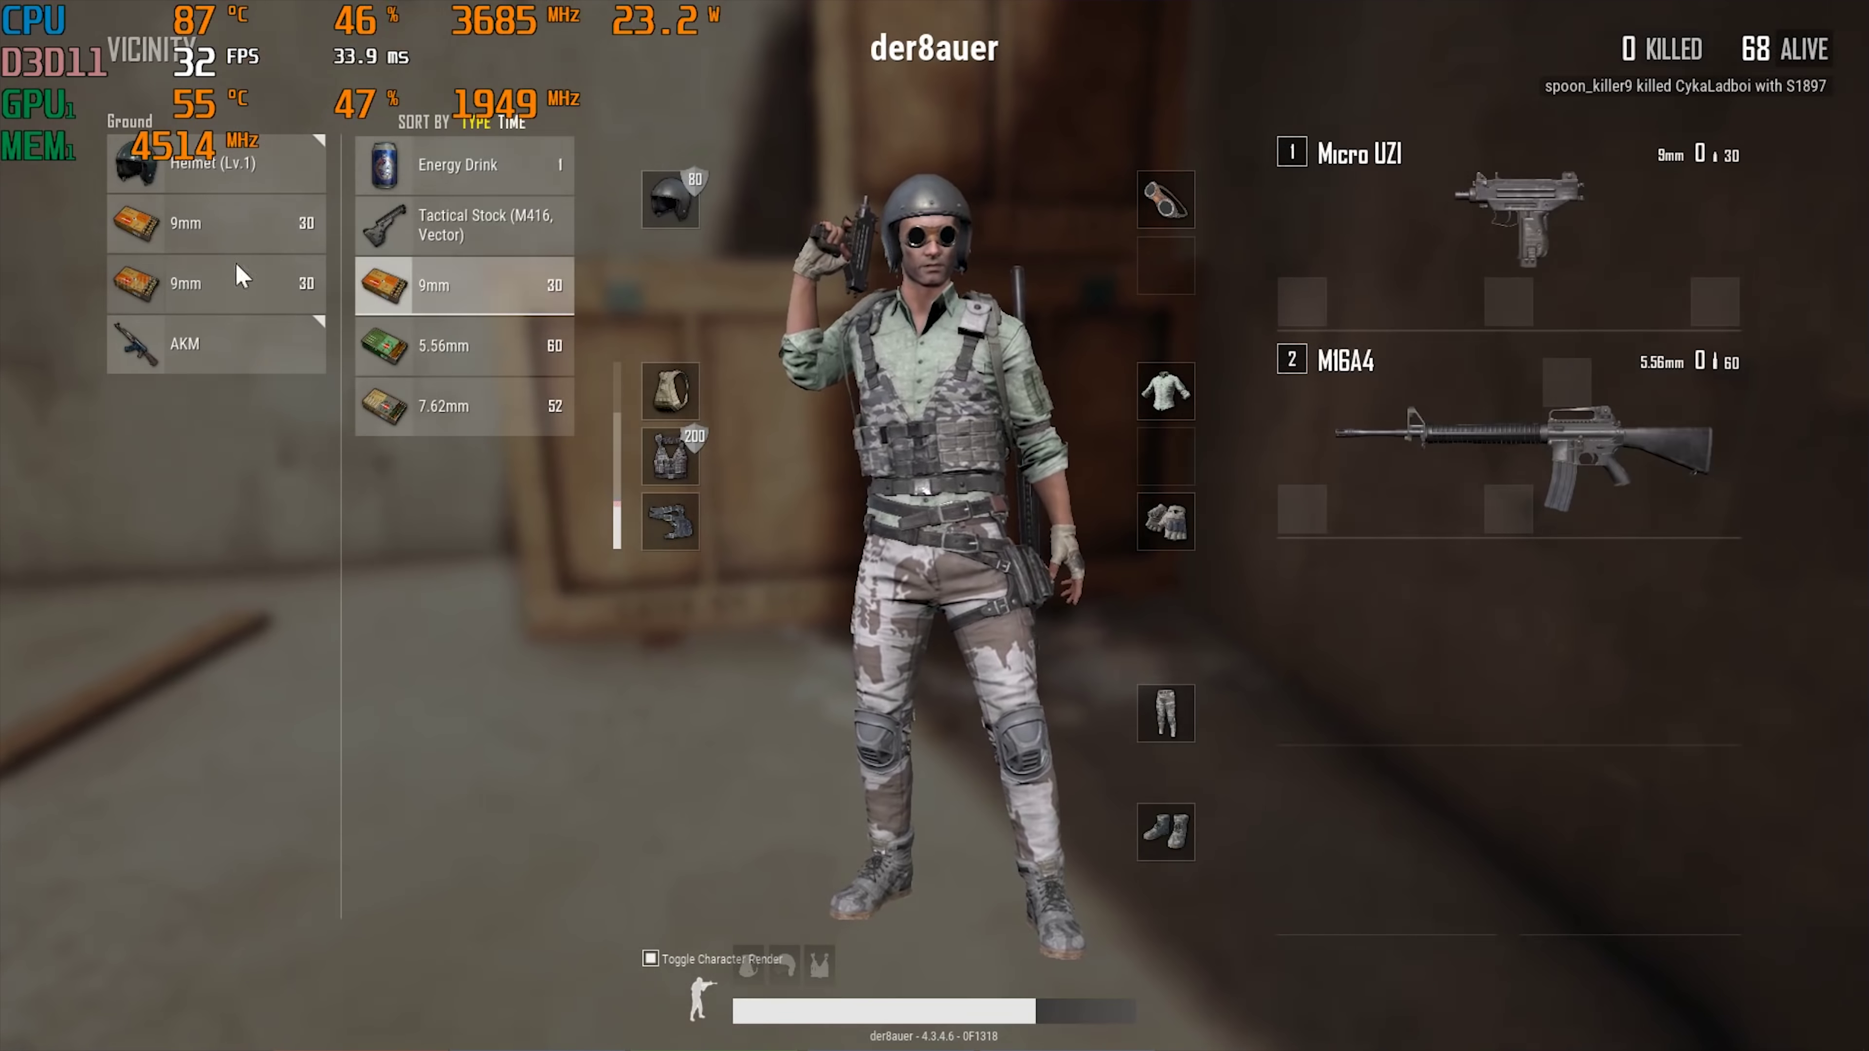
{"action": "key", "text": "Tab"}
{"action": "key", "text": "w"}
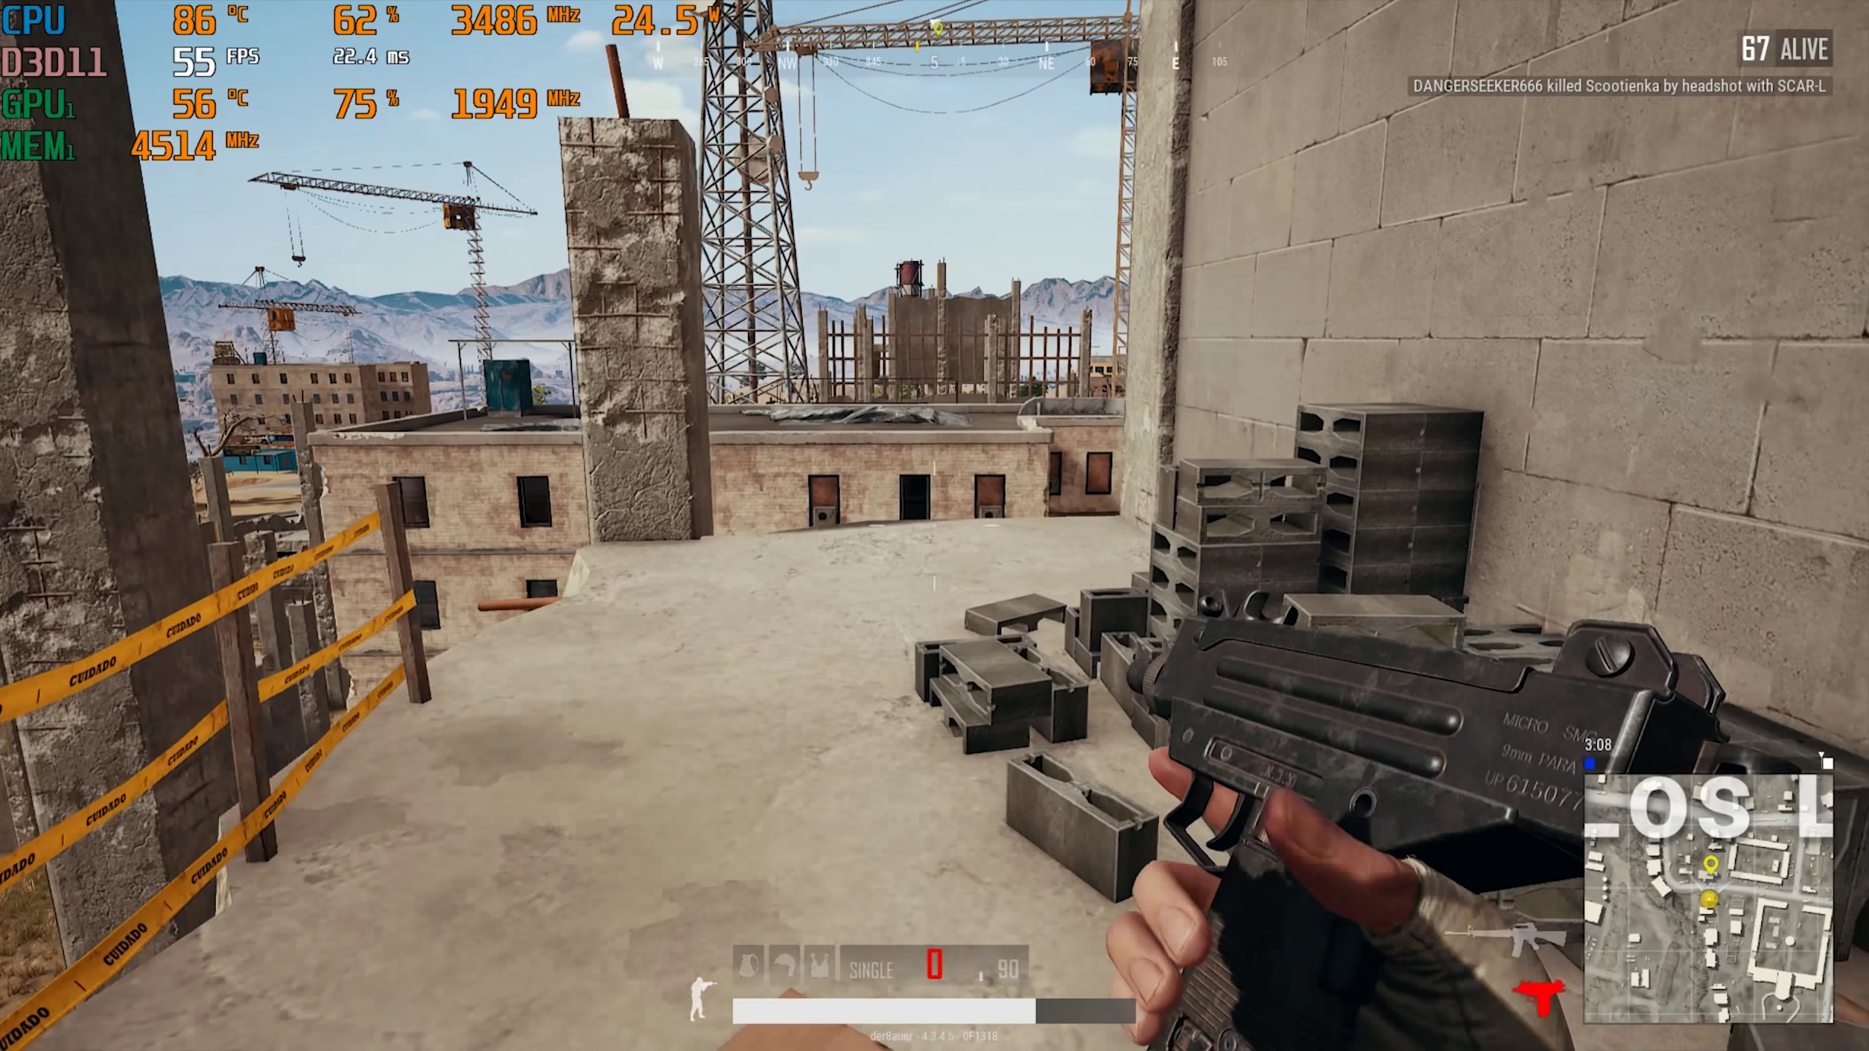
{"action": "key", "text": "w"}
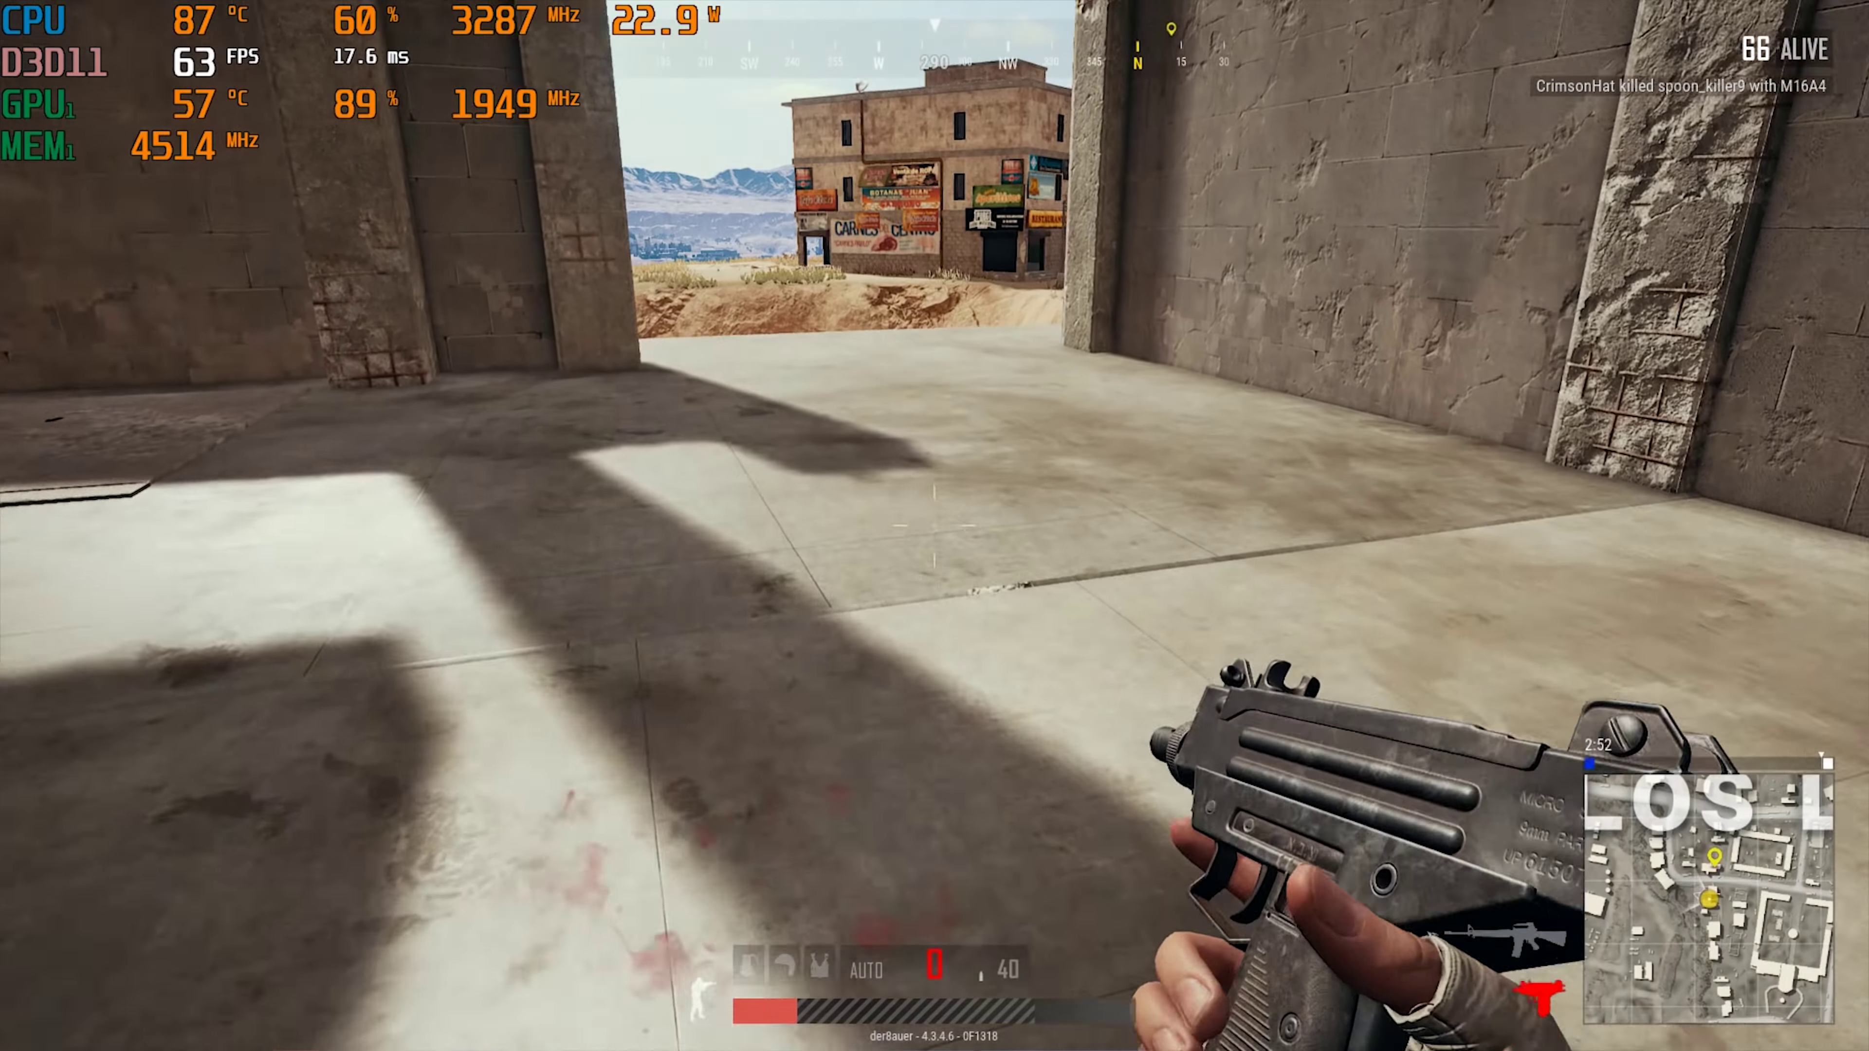
Step: Walk through the doorway and along the terrace toward the hut
{"action": "key", "text": "w"}
{"action": "key", "text": "w"}
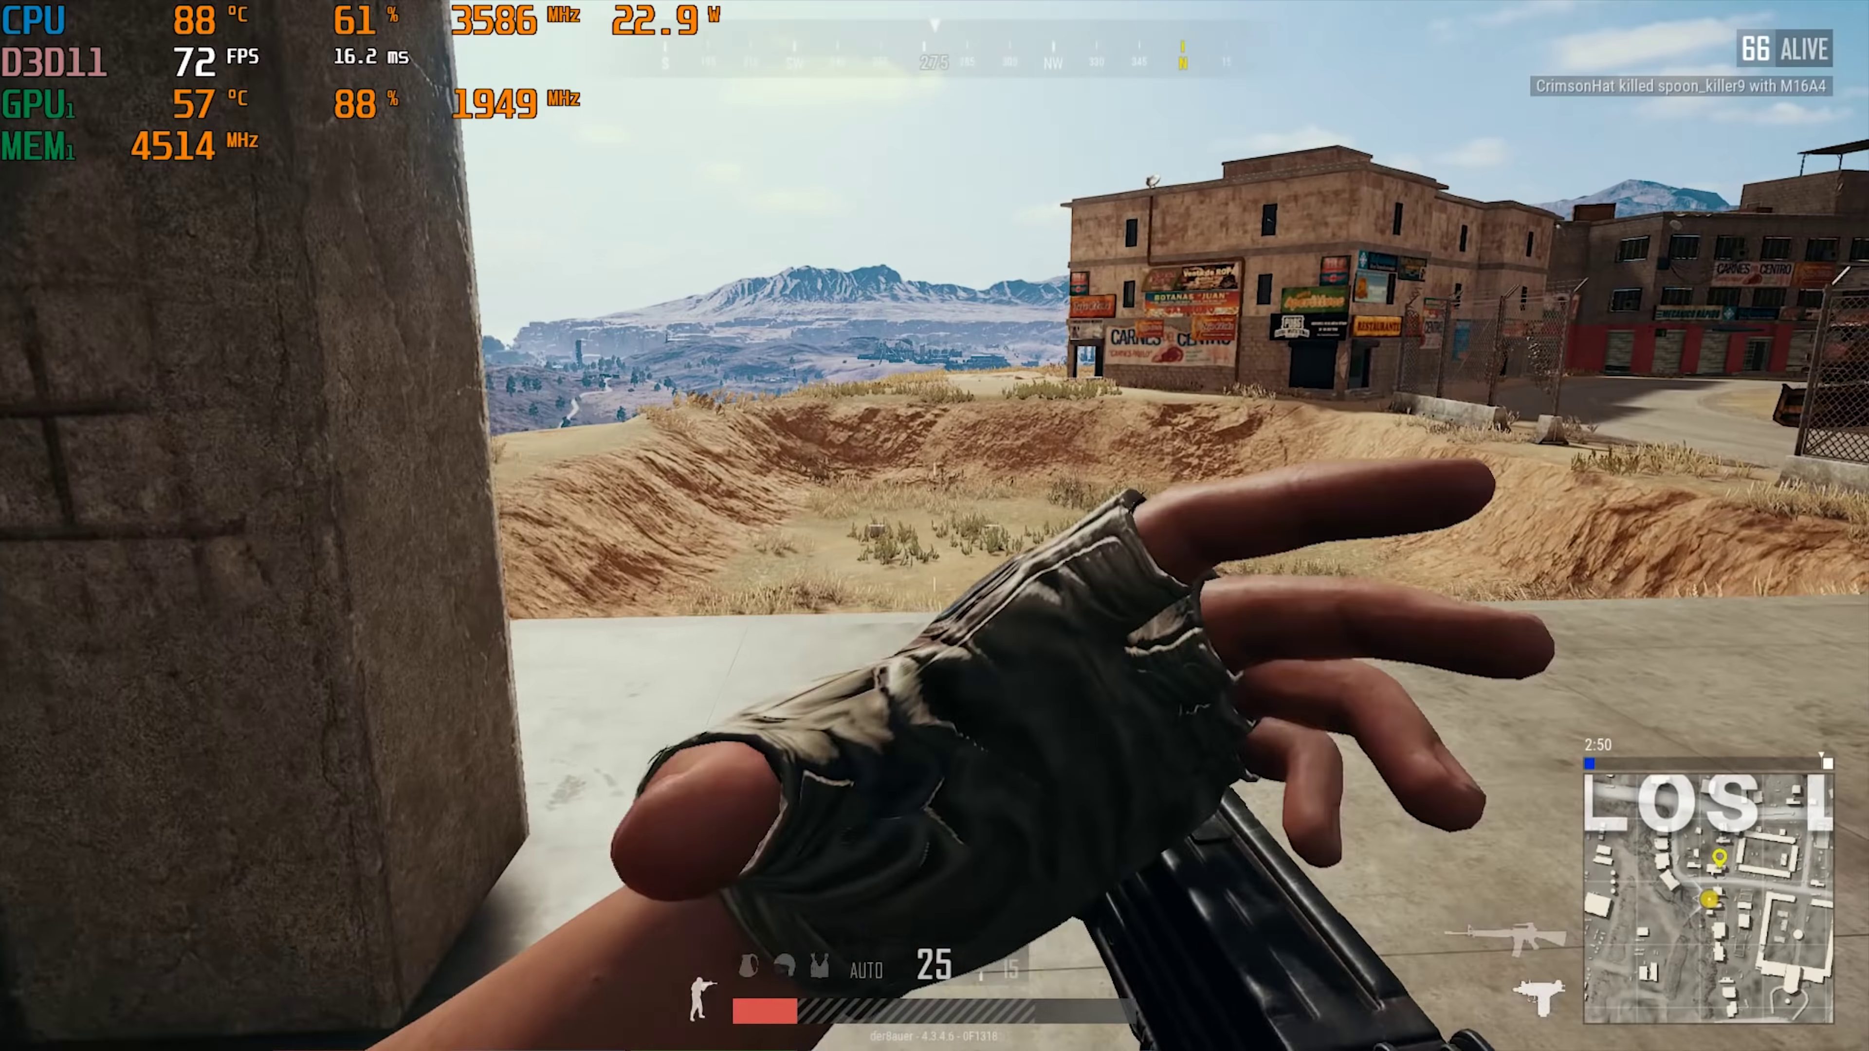
{"action": "key", "text": "w"}
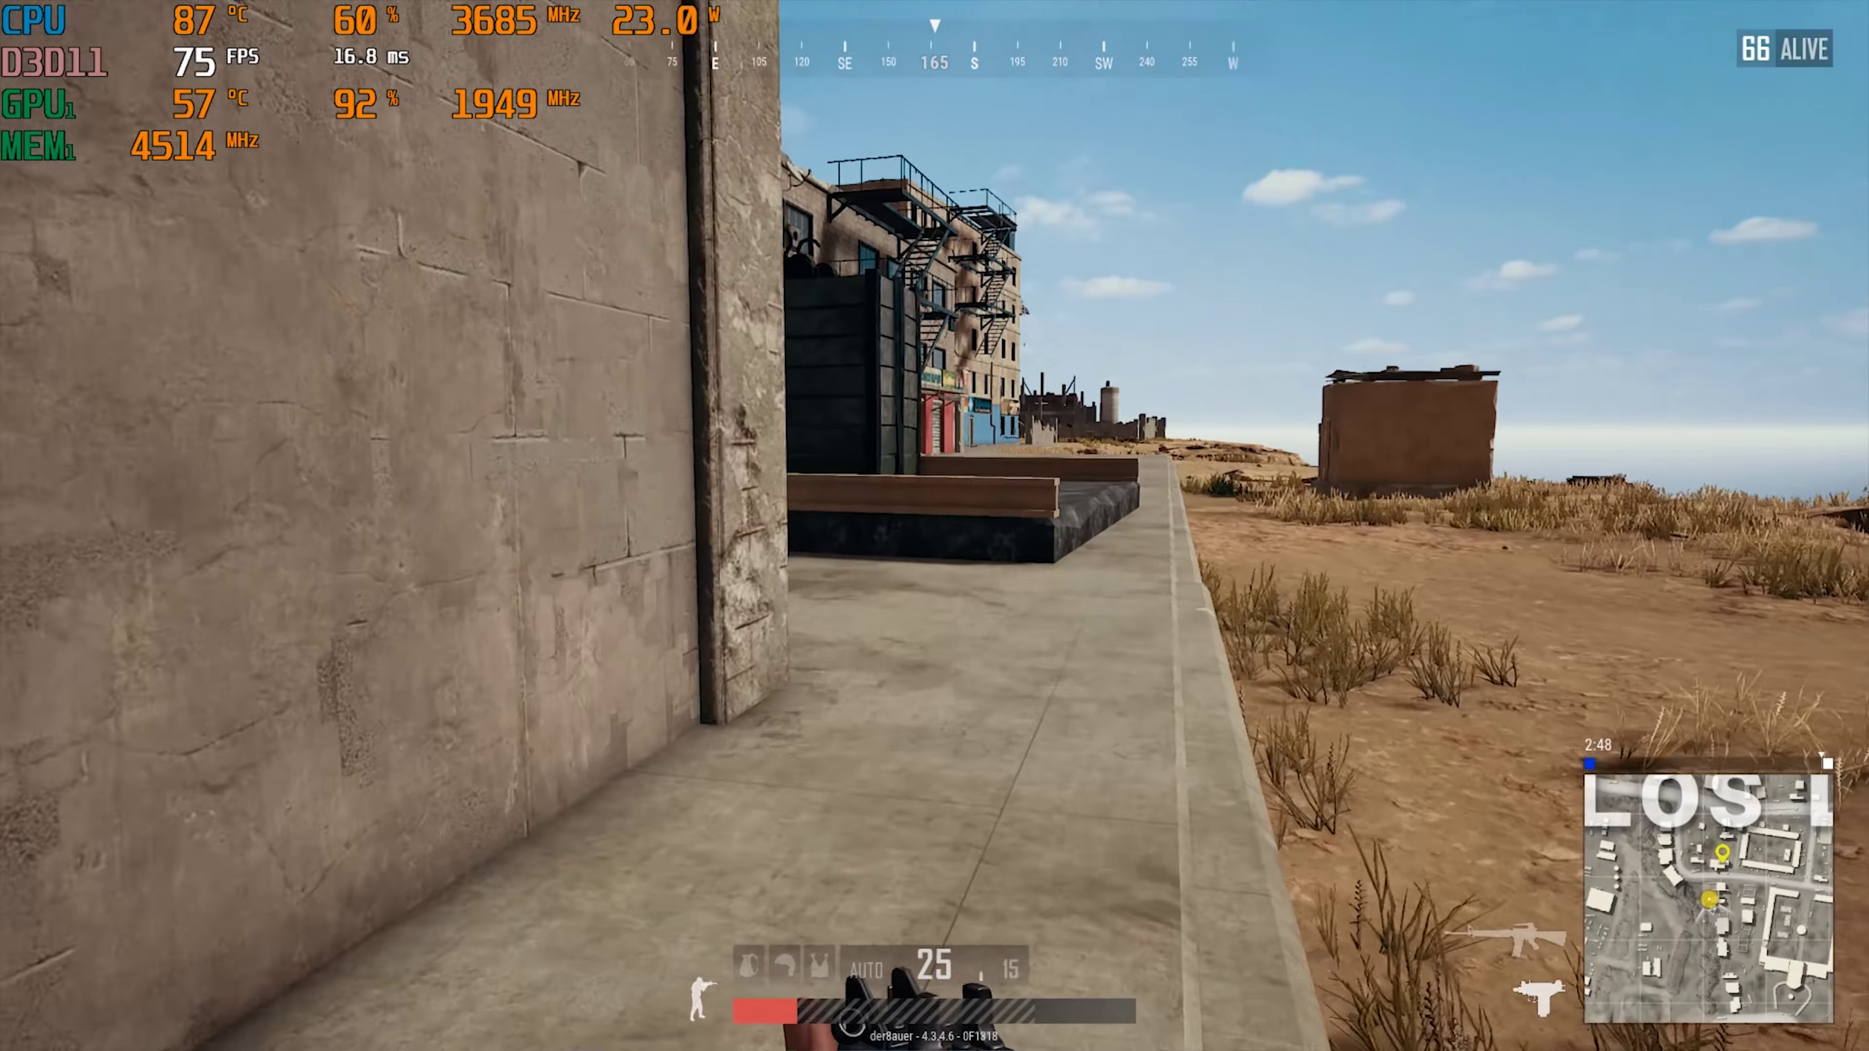
{"action": "key", "text": "w"}
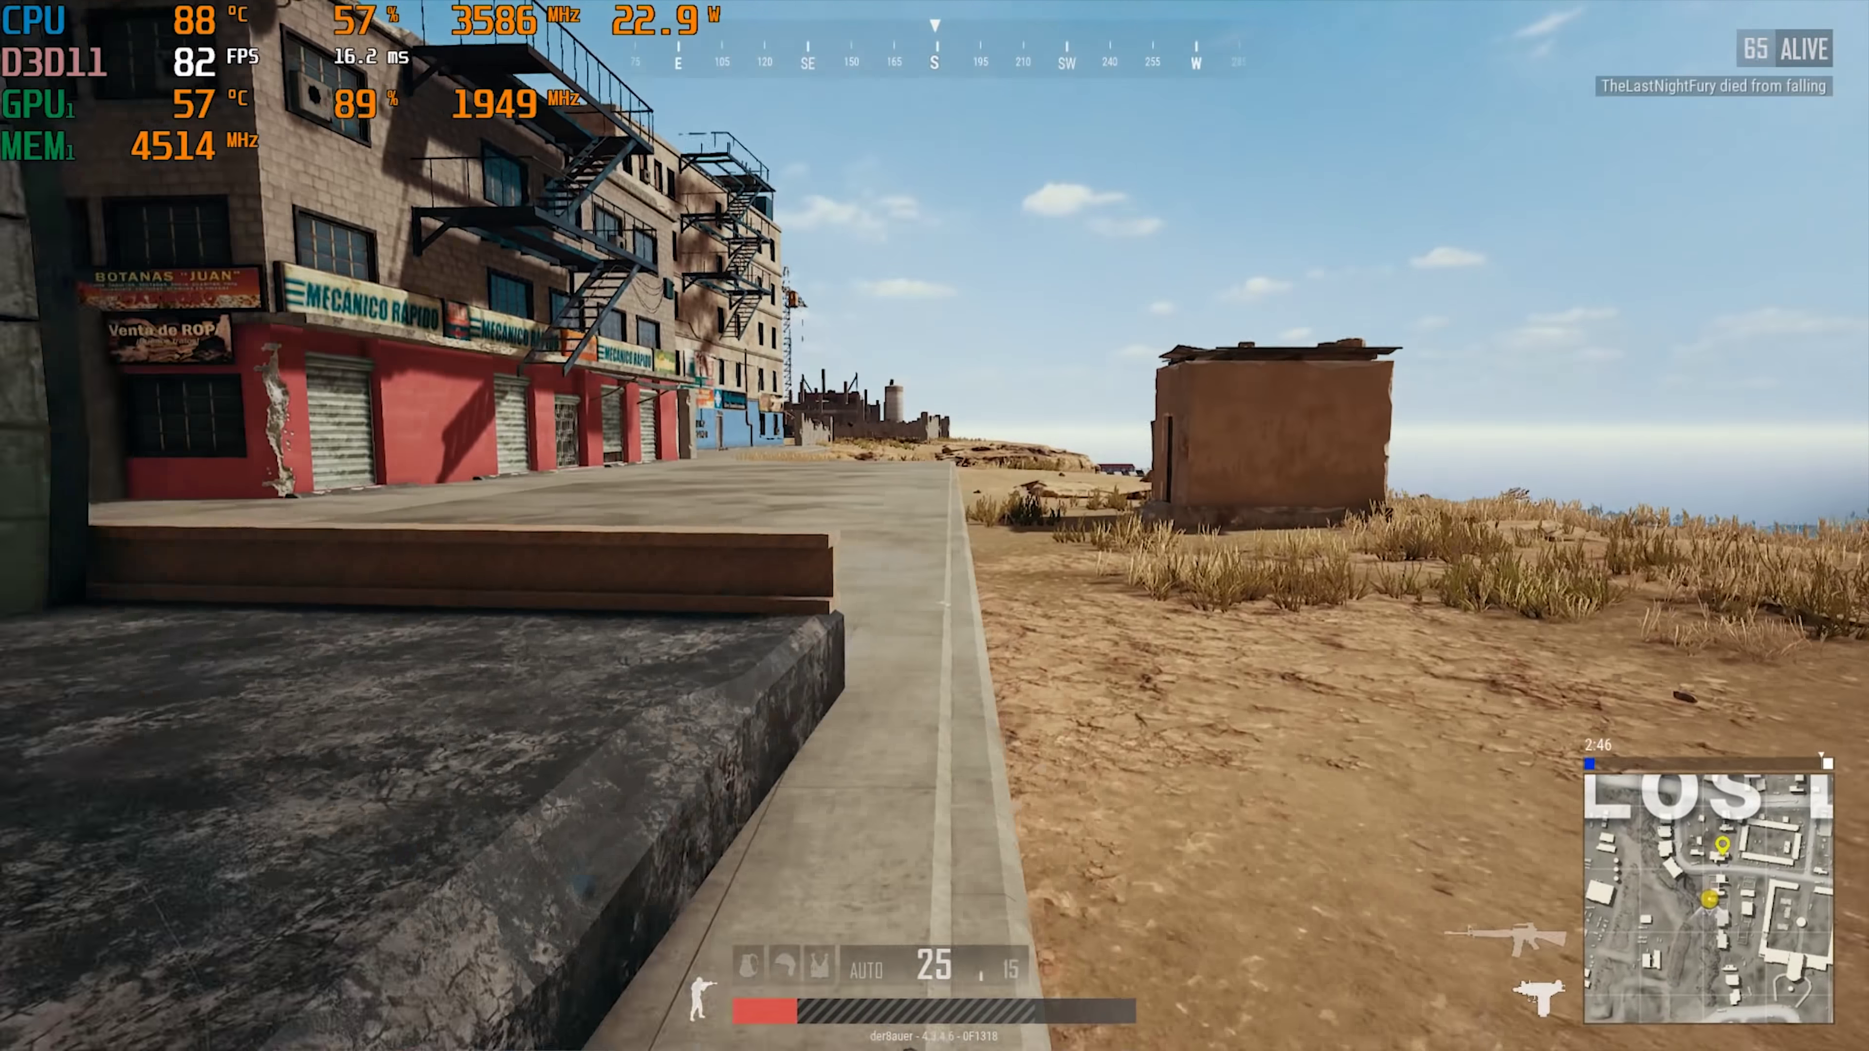